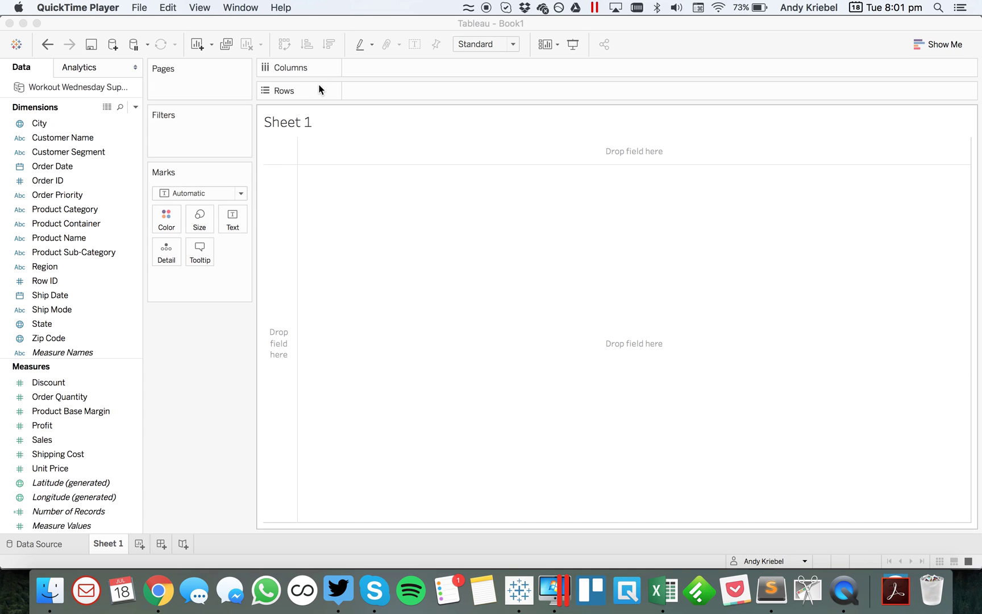
Retitle Sheet 1 as 'How many products are sold in 2 regions?'.
double_click(310, 121)
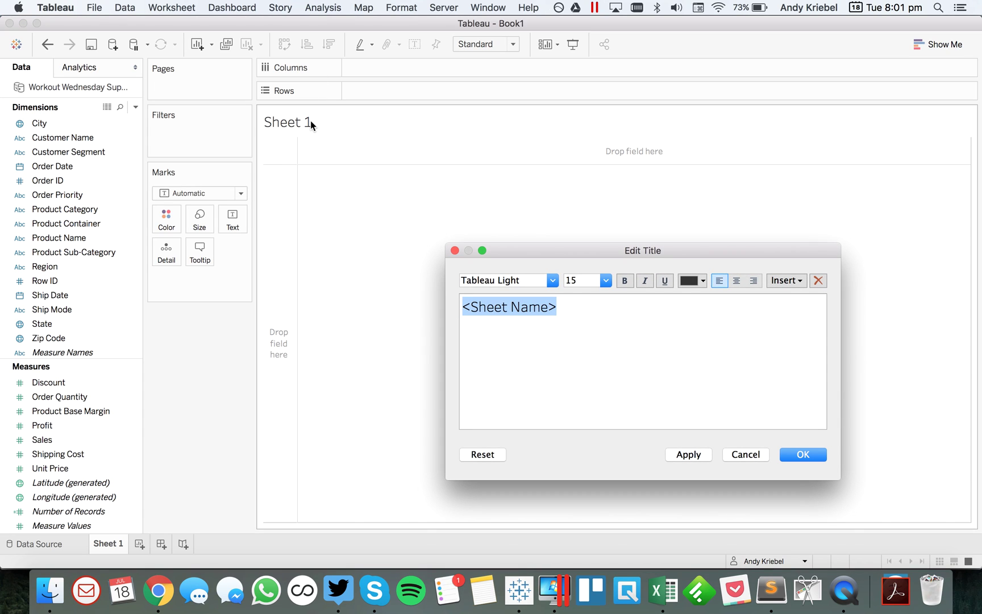
type("How many ")
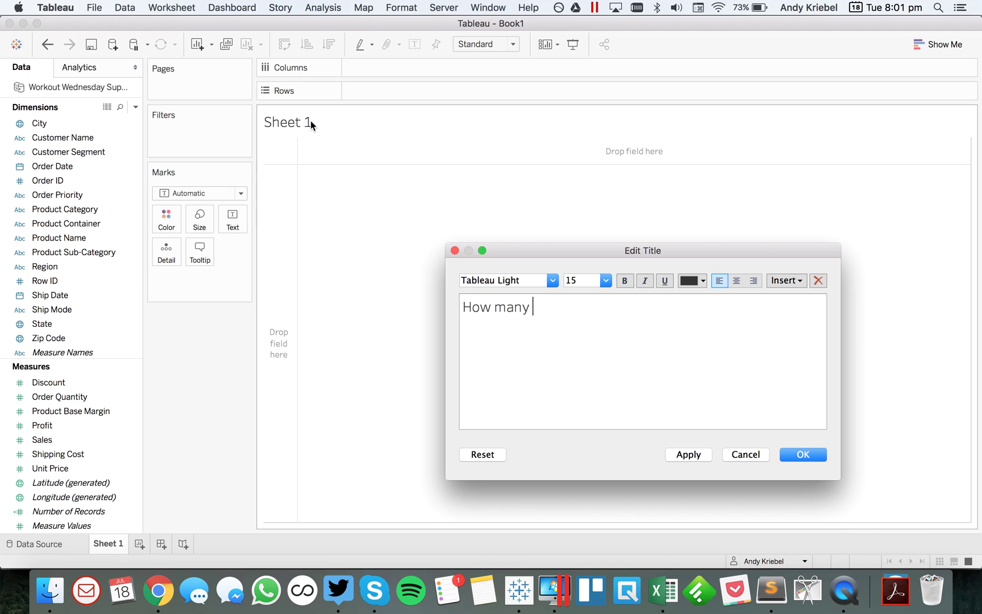
type("products are so")
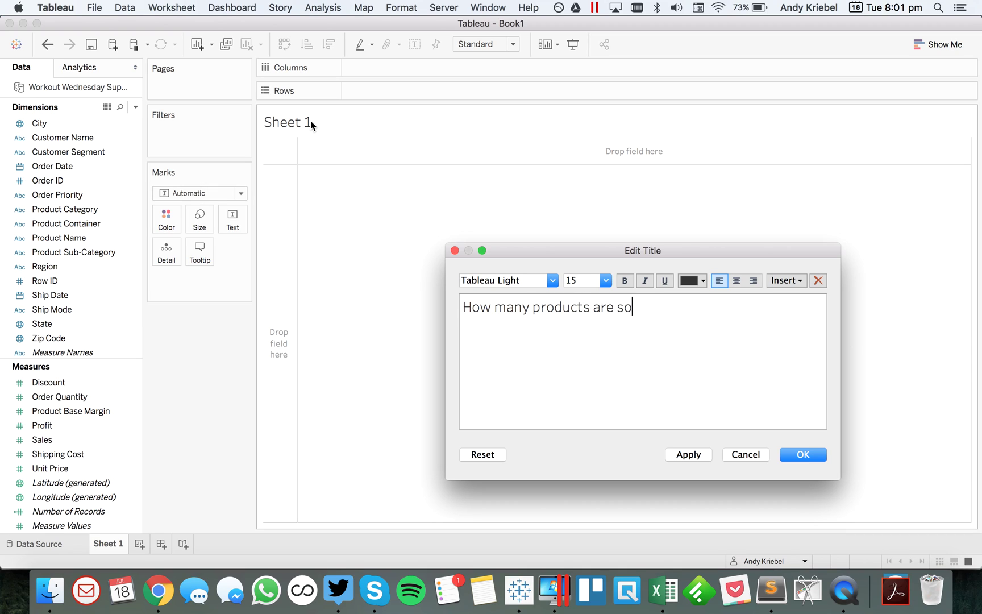
type("ld in 2 regions?")
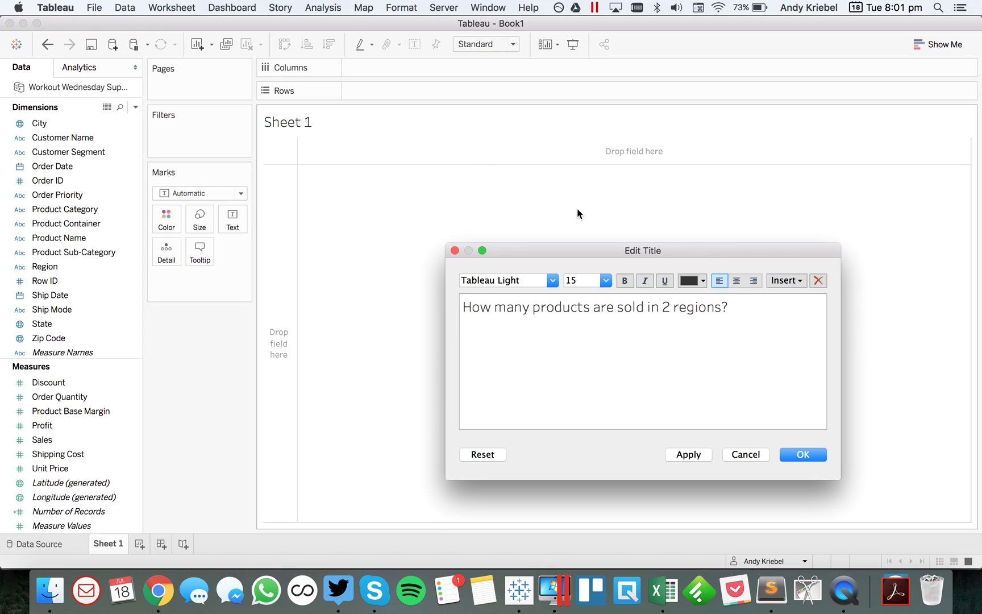
left_click(790, 456)
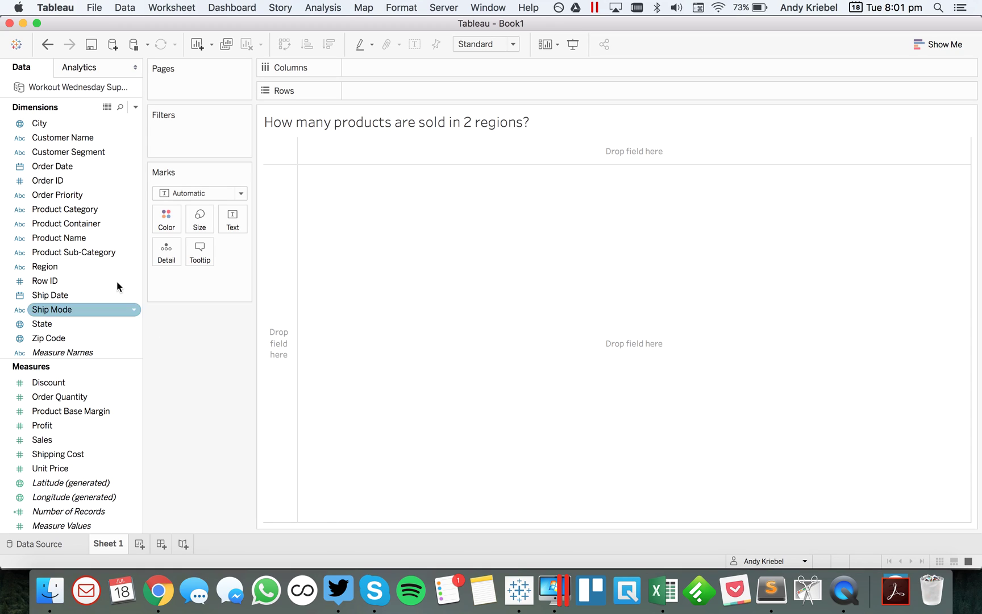
Start a Product Name set called 'Products in 2 Regions' using all products.
right_click(95, 240)
mouse_move(191, 336)
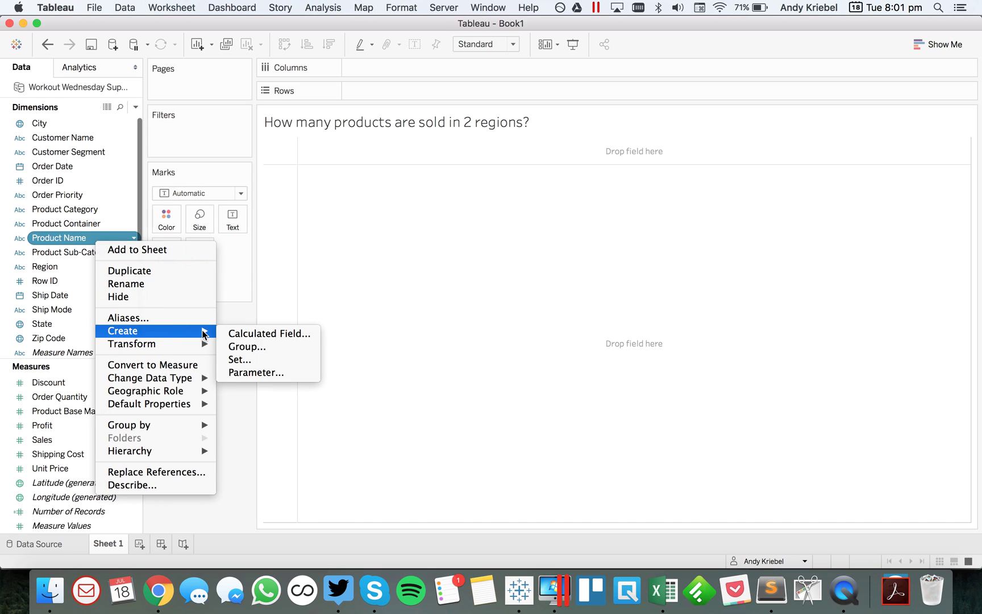
left_click(246, 360)
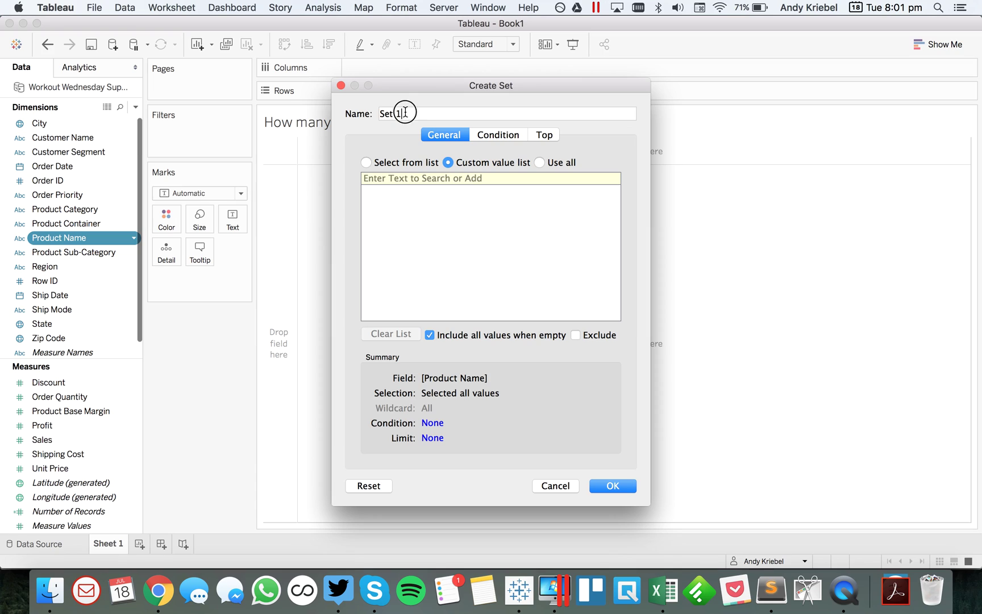
left_click_drag(401, 113, 348, 113)
type("Products in")
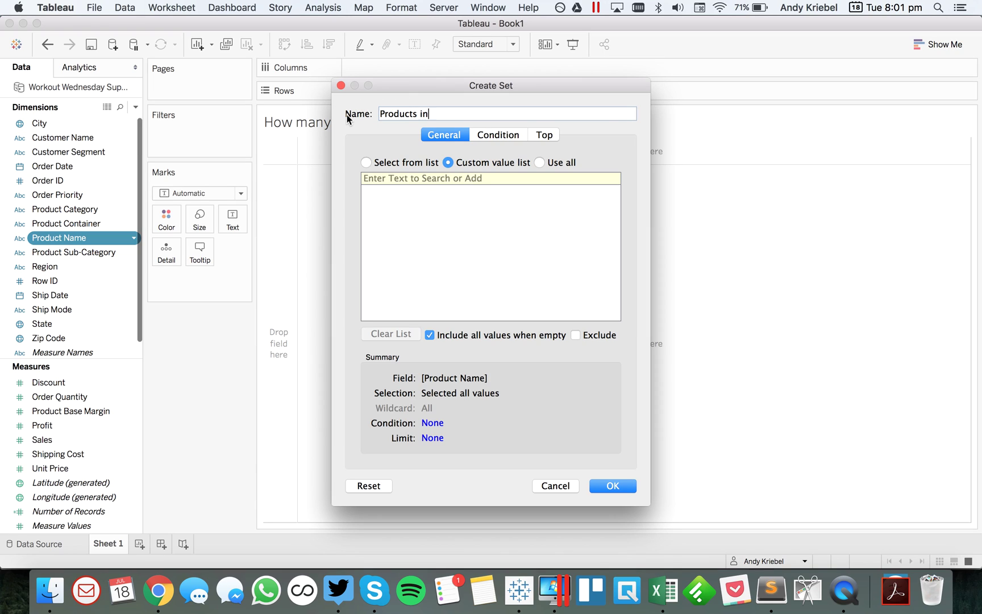
type(" 2 Regions")
left_click(555, 163)
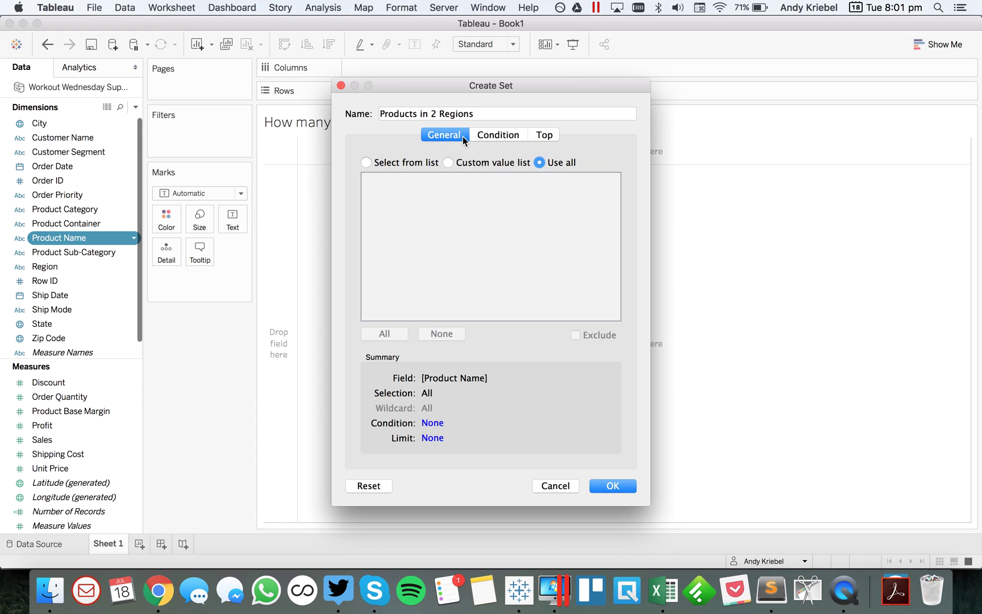
Add the set condition: distinct count of Region equals 2, and finish the set.
left_click(494, 135)
left_click(382, 174)
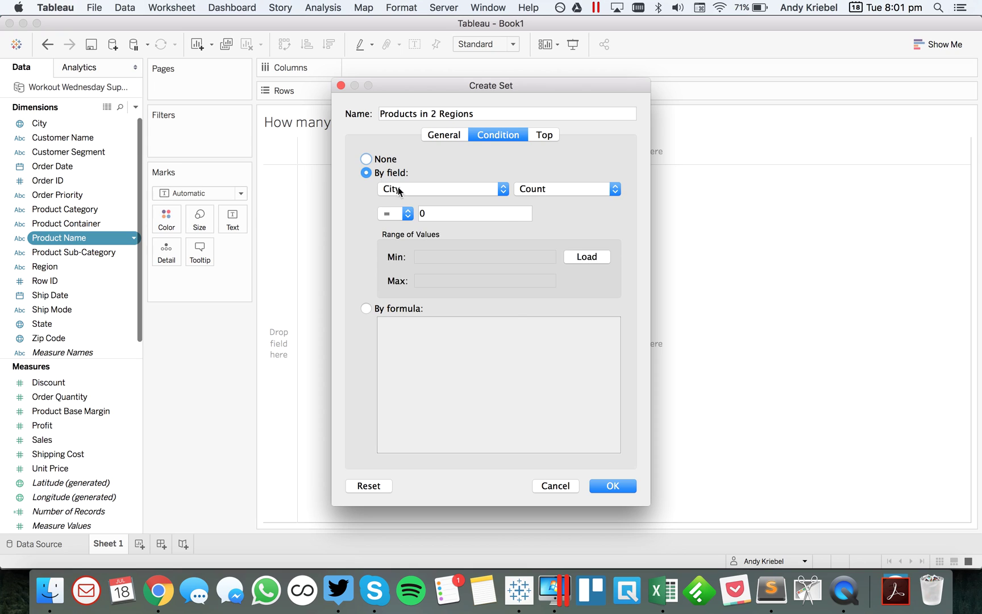
left_click(402, 190)
left_click(420, 407)
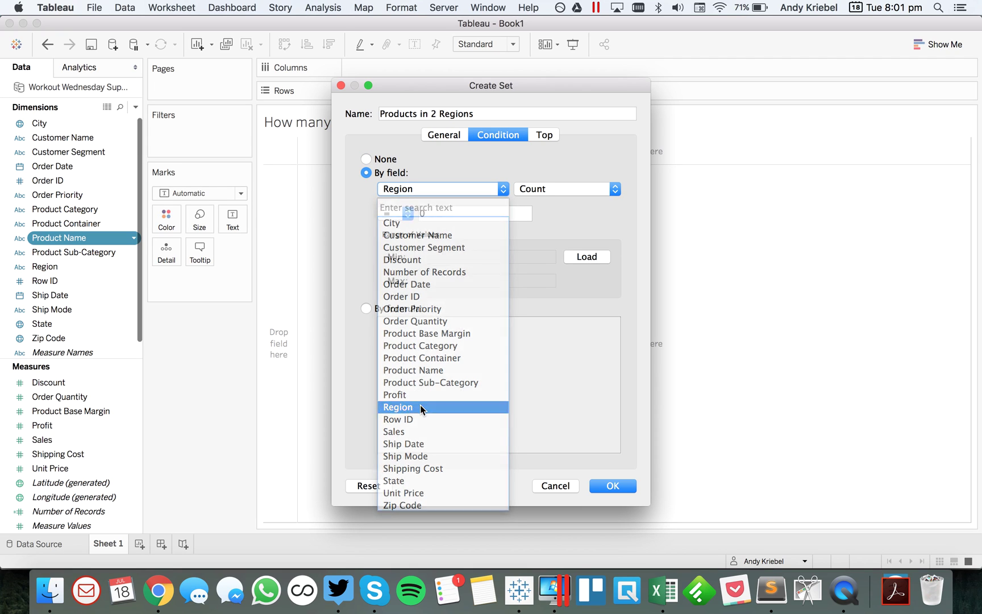
left_click(538, 190)
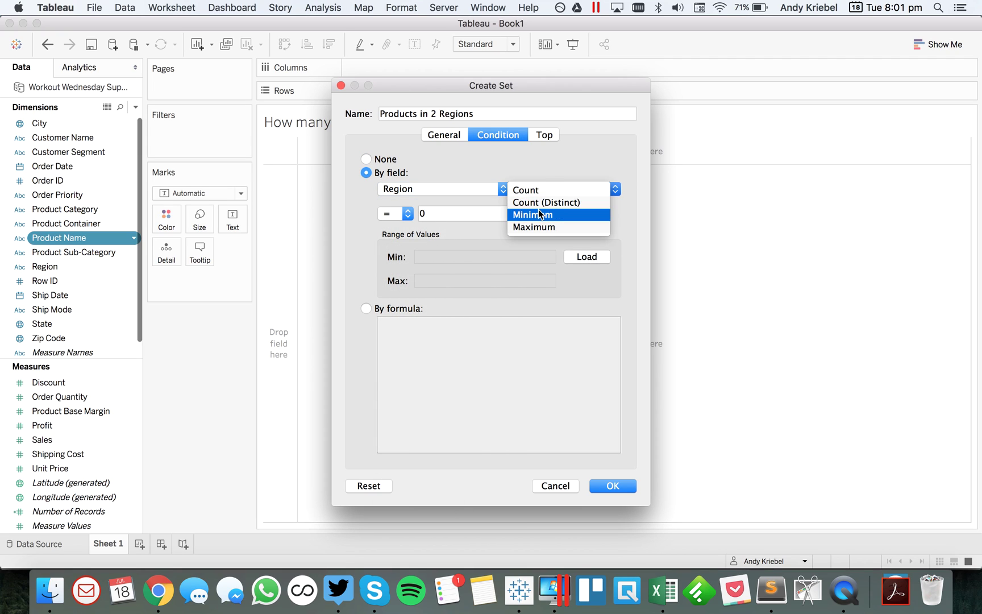
left_click(538, 202)
left_click(452, 218)
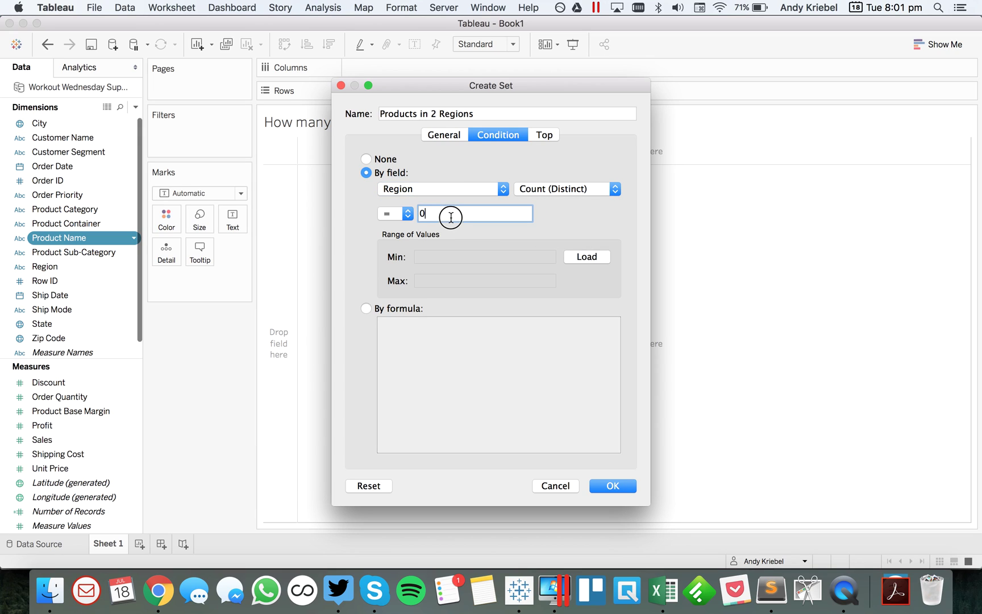
double_click(419, 214)
type("2")
left_click(608, 485)
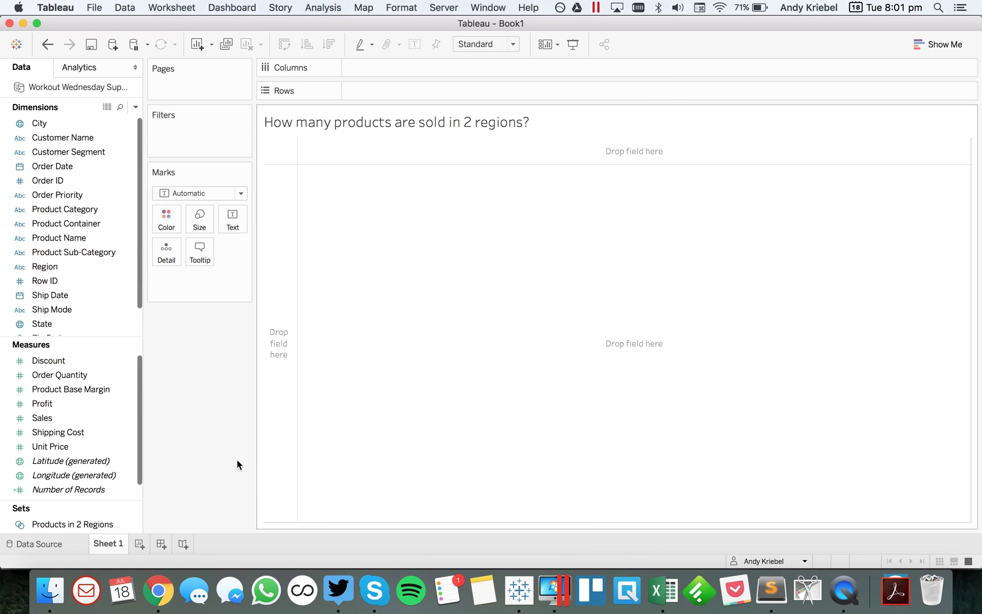
Put the set on Rows and CNTD(Product Name) on Columns, with labels showing 238 and 1,025.
left_click(61, 523)
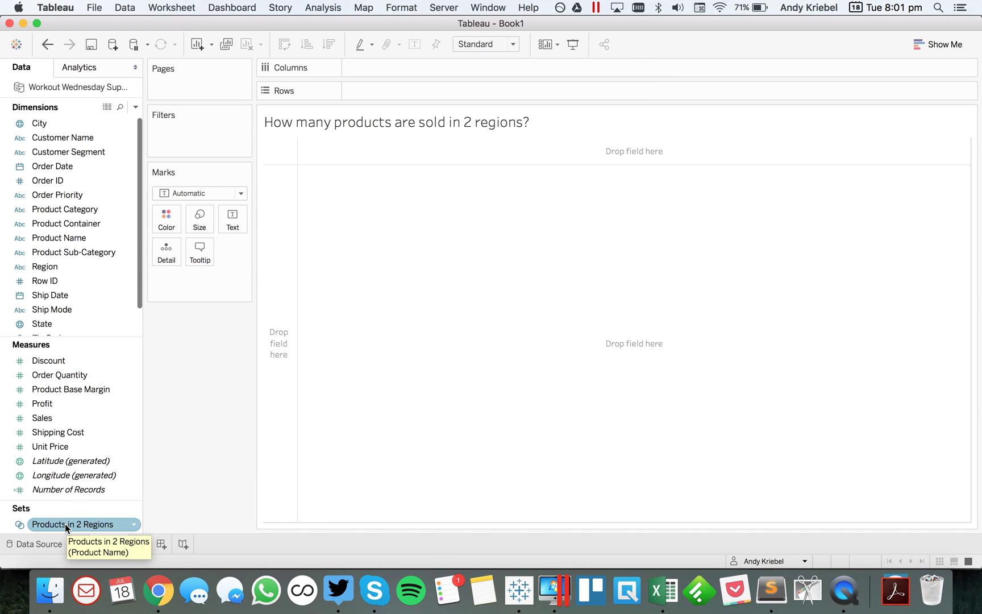
left_click_drag(64, 523, 276, 400)
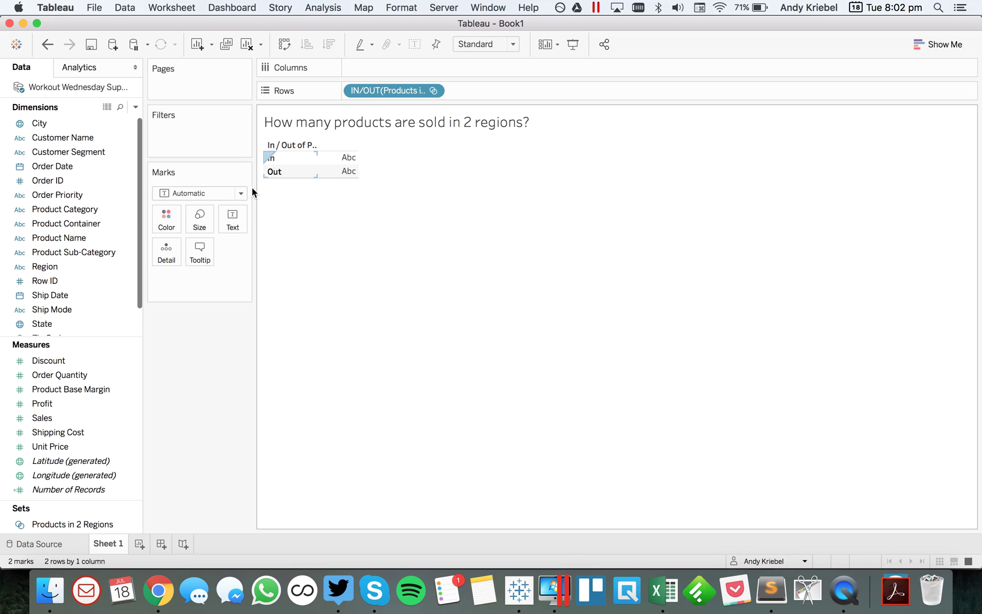
left_click_drag(83, 239, 402, 67)
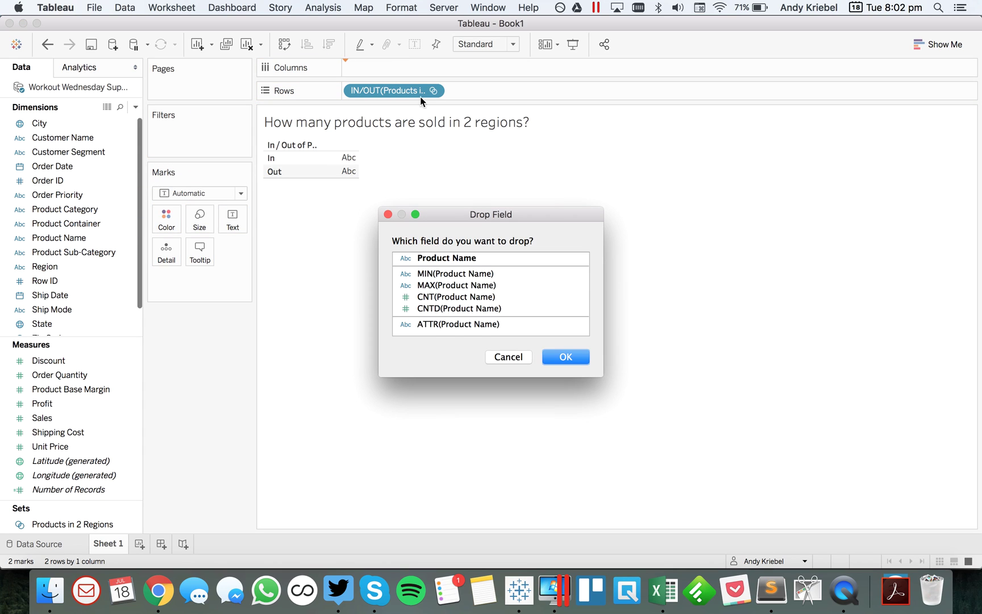
left_click(470, 310)
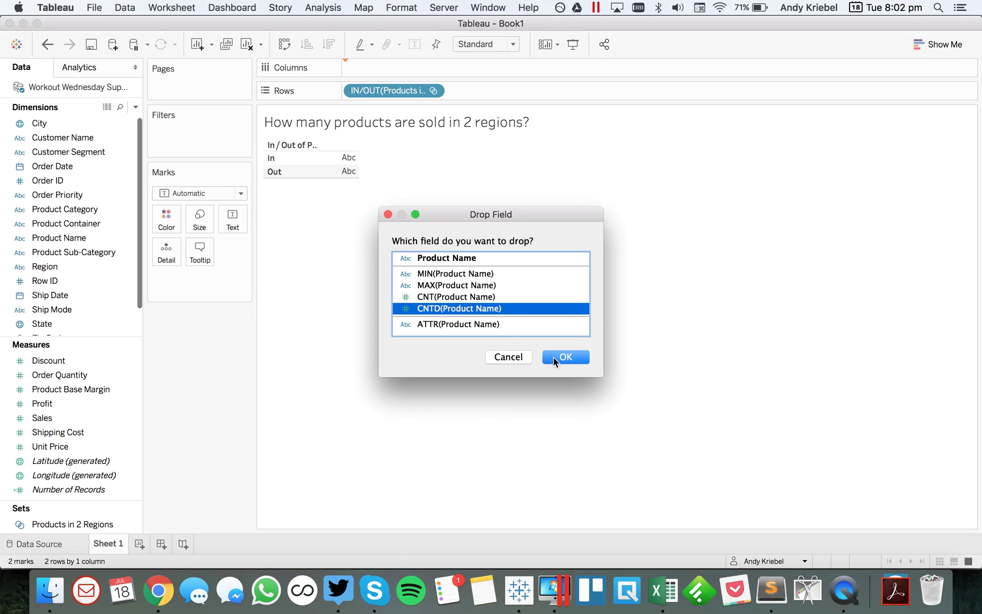
left_click(566, 359)
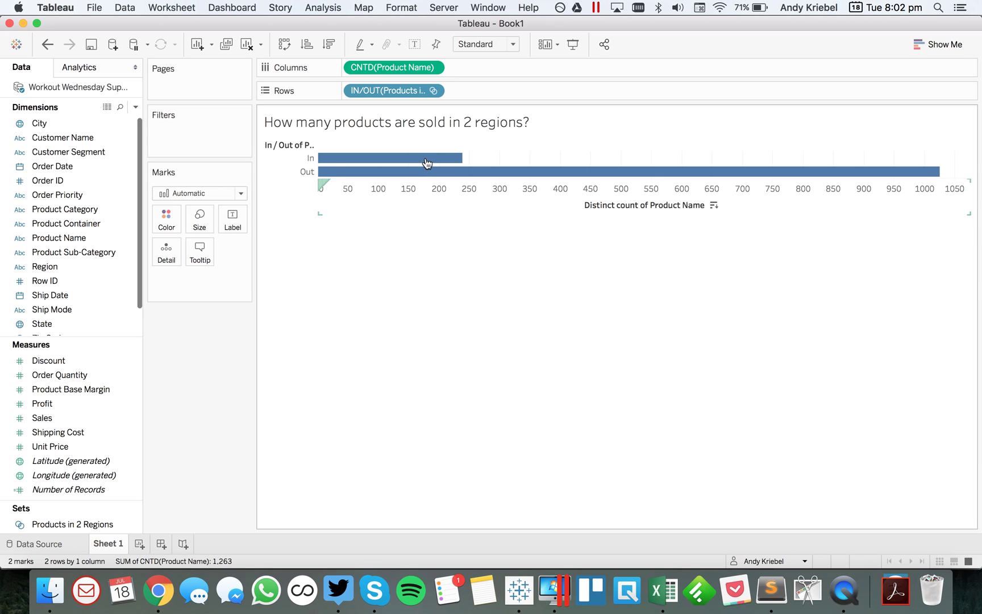
left_click(411, 46)
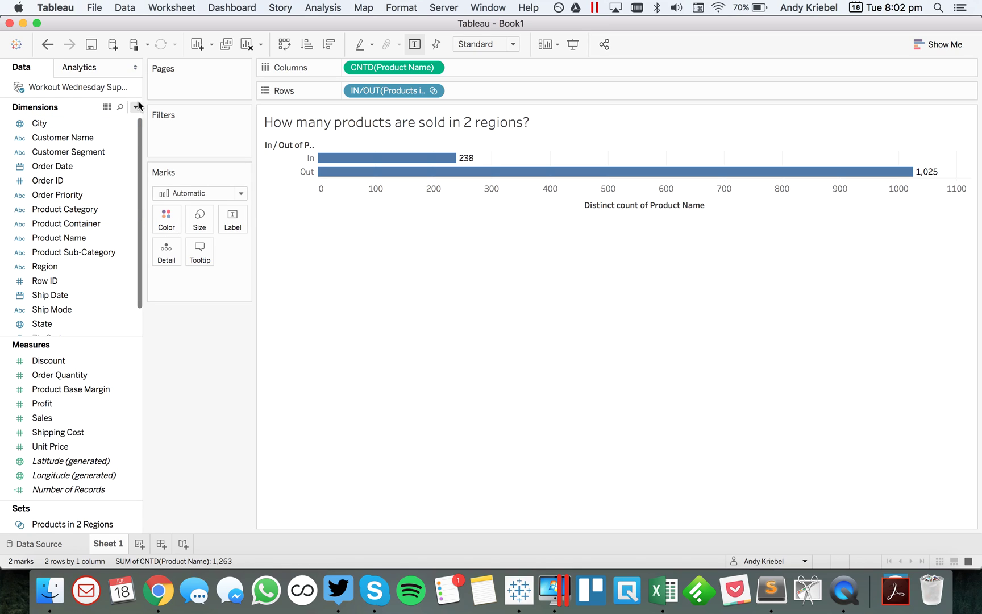
Duplicate Sheet 1 as Sheet 2 and start a calculation named '% of Products Sold in 2 Regions'.
right_click(109, 545)
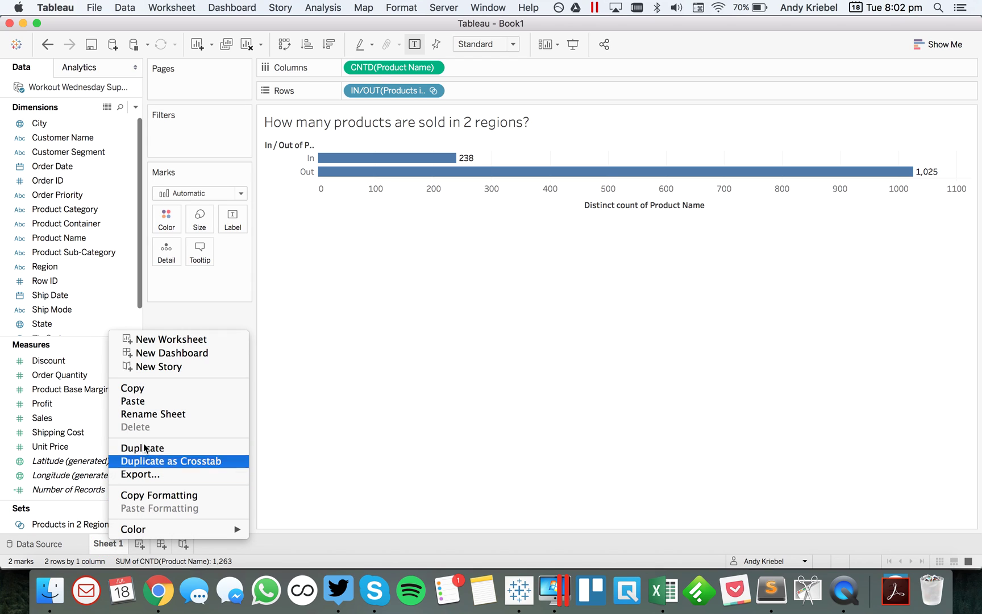
left_click(151, 449)
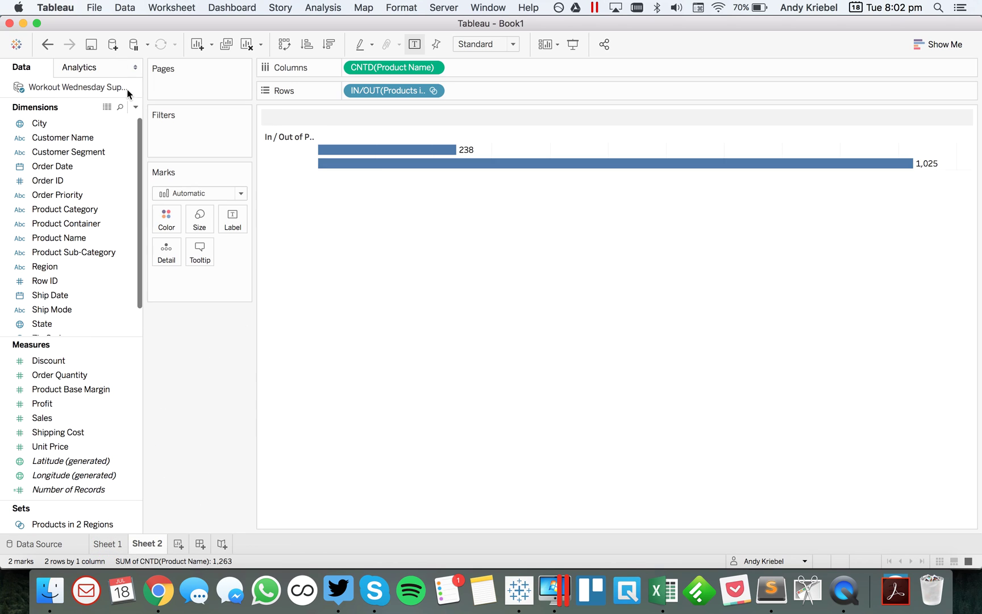
left_click(135, 106)
left_click(126, 121)
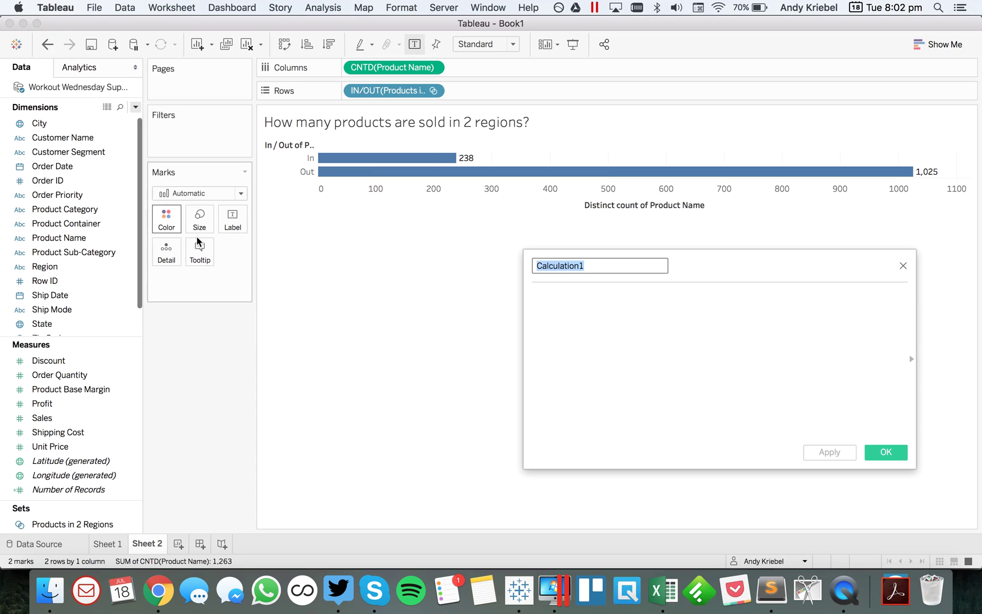
type("% of Pro")
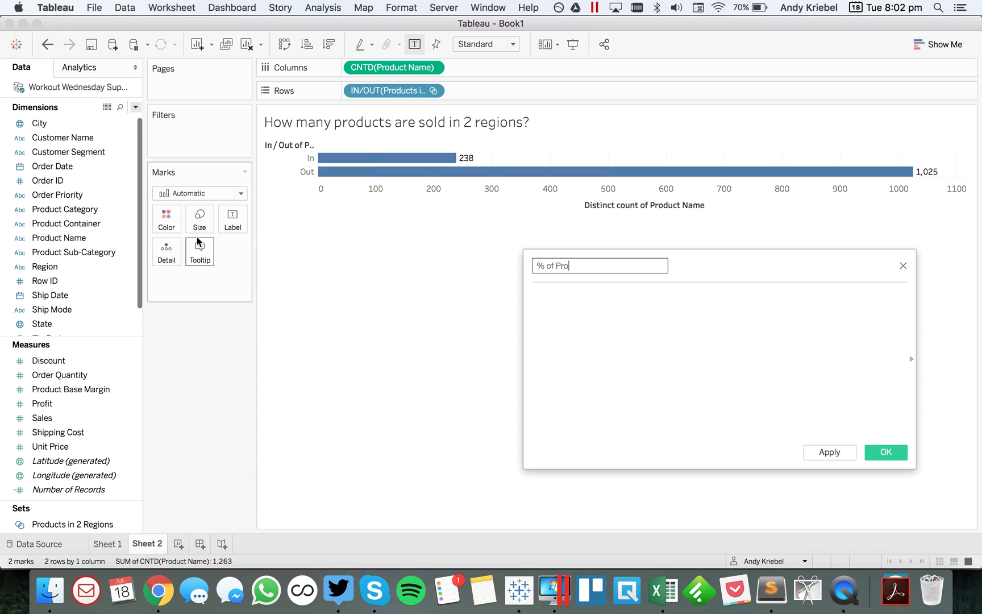
type("ducts Sold in 2 Regions")
key("Tab")
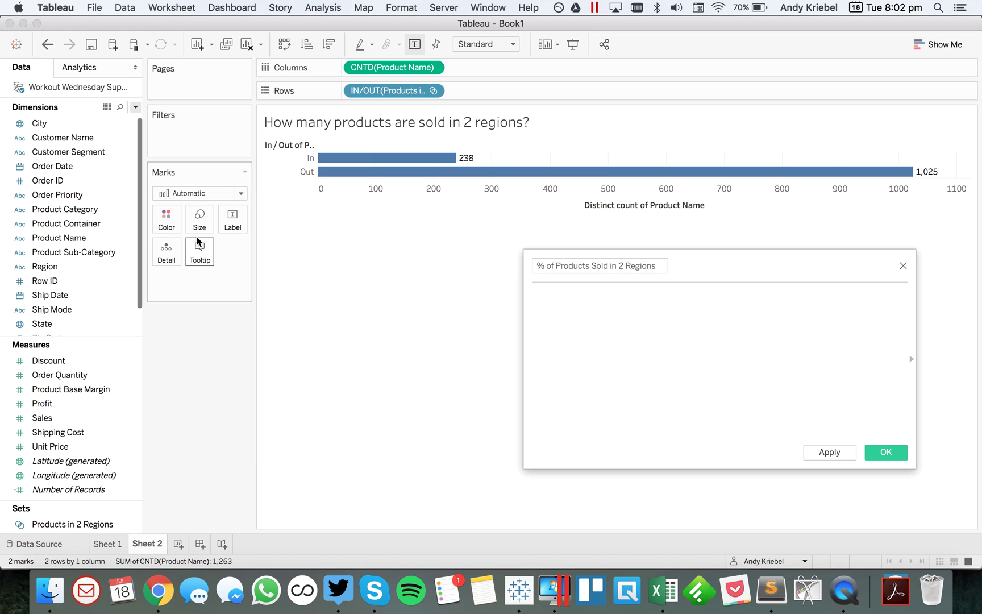
Write the formula start: IF [Products in 2 Regions] THEN COUNTD([Product Name]).
type("if pr")
key("Down")
key("Down")
key("Down")
key("Down")
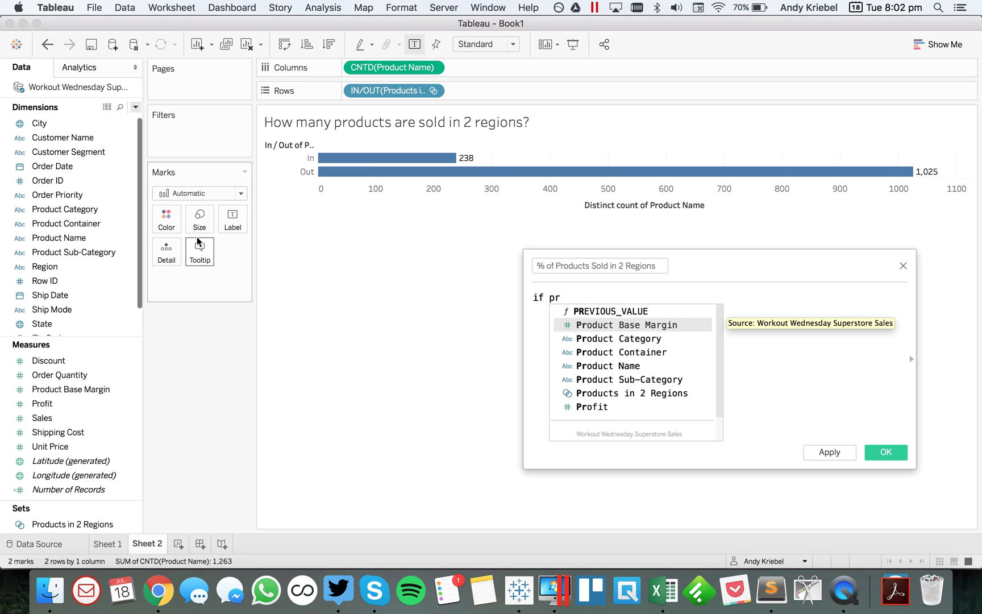
key("Down")
key("Down")
key("Return")
type("then")
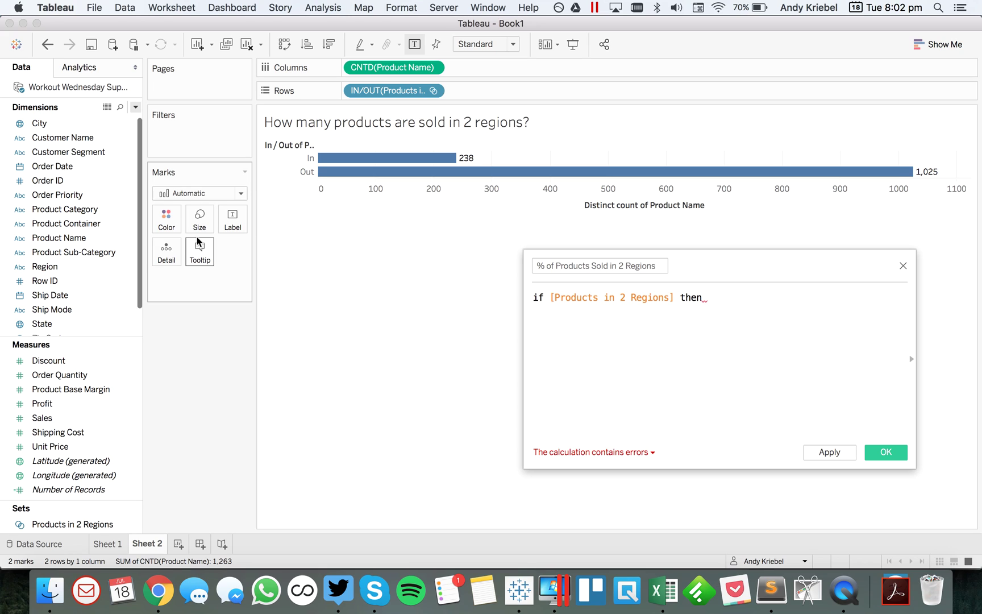
type(" countd")
key("Return")
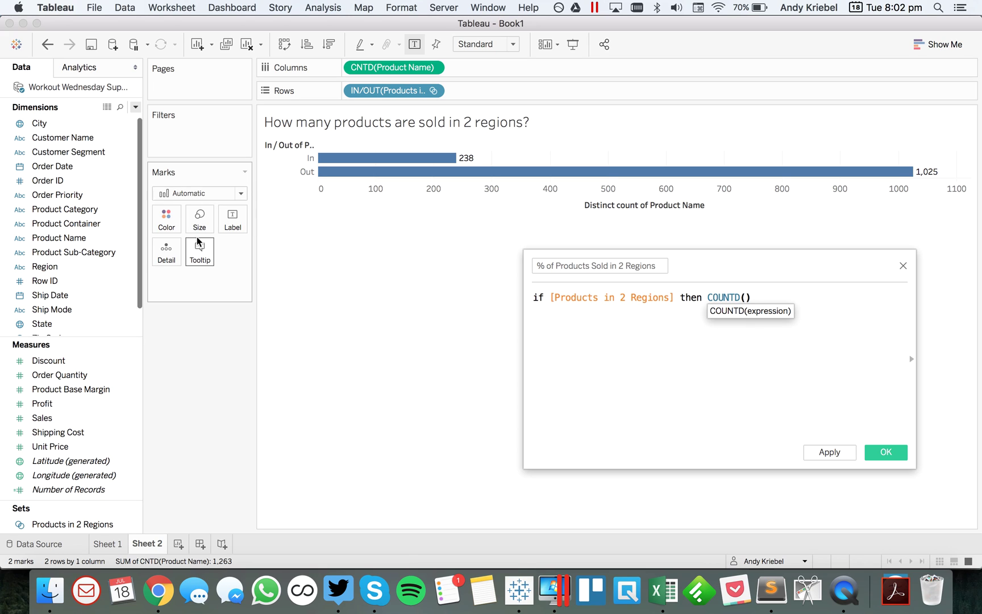
type("pro")
key("Down")
key("Down")
key("Down")
key("Return")
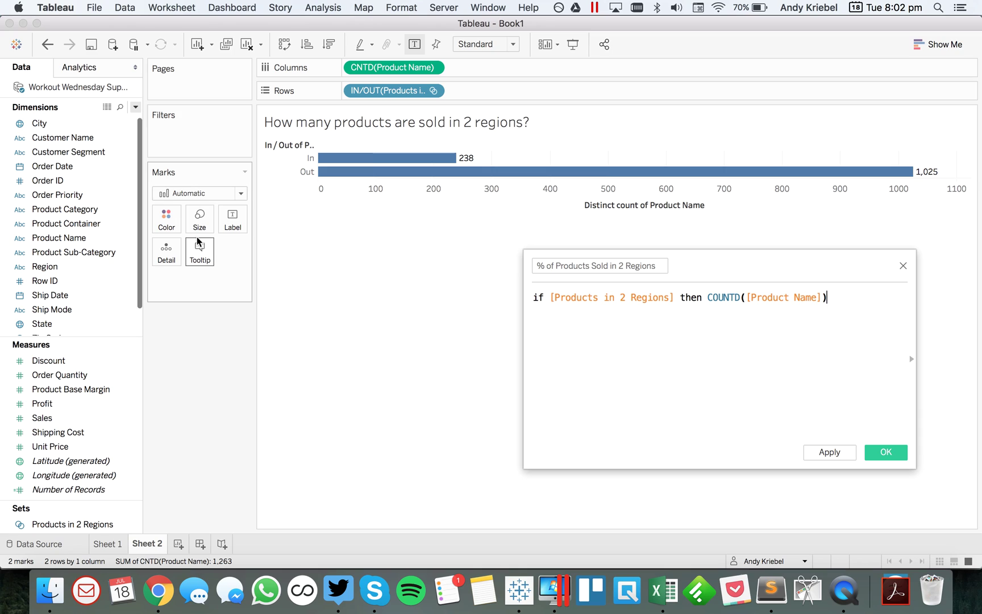
Finish the formula with an ELSE 0 branch and END.
key("Return")
type("ELSE")
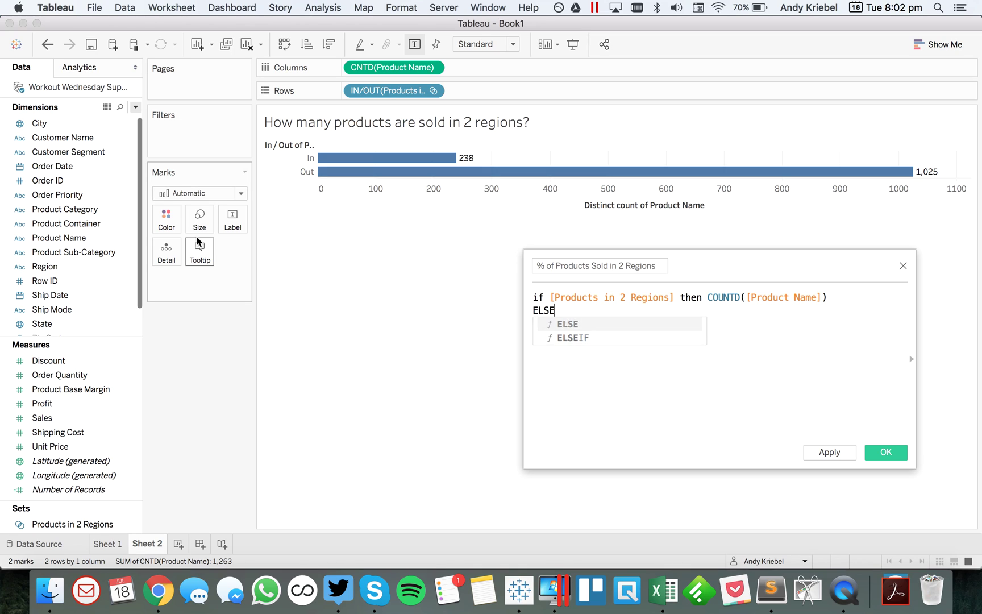
type(" count")
key("Down")
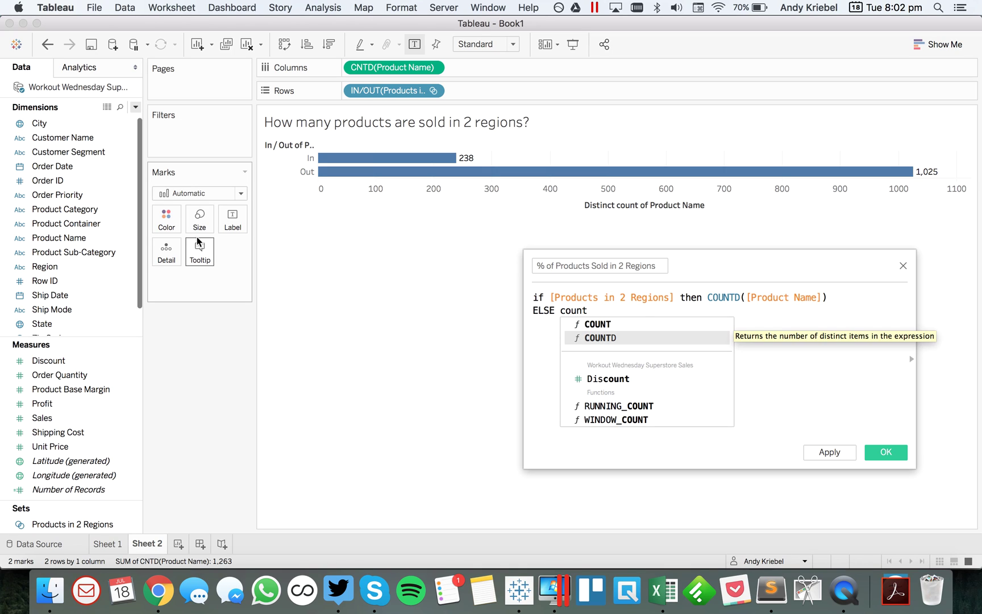
key("Return")
type("pro")
key("Down")
key("Down")
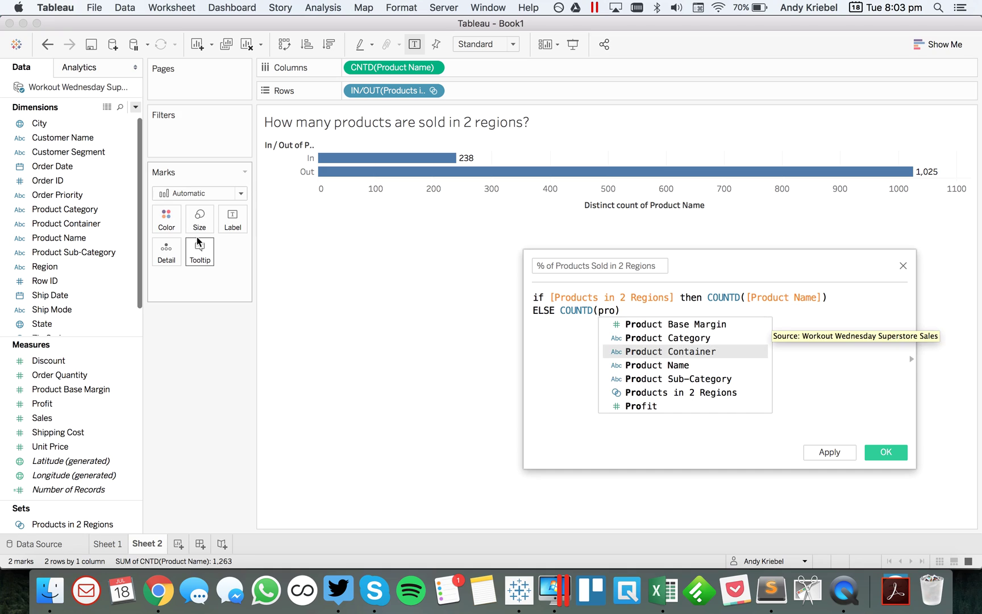
key("Down")
key("Return")
key("super+shift+Left")
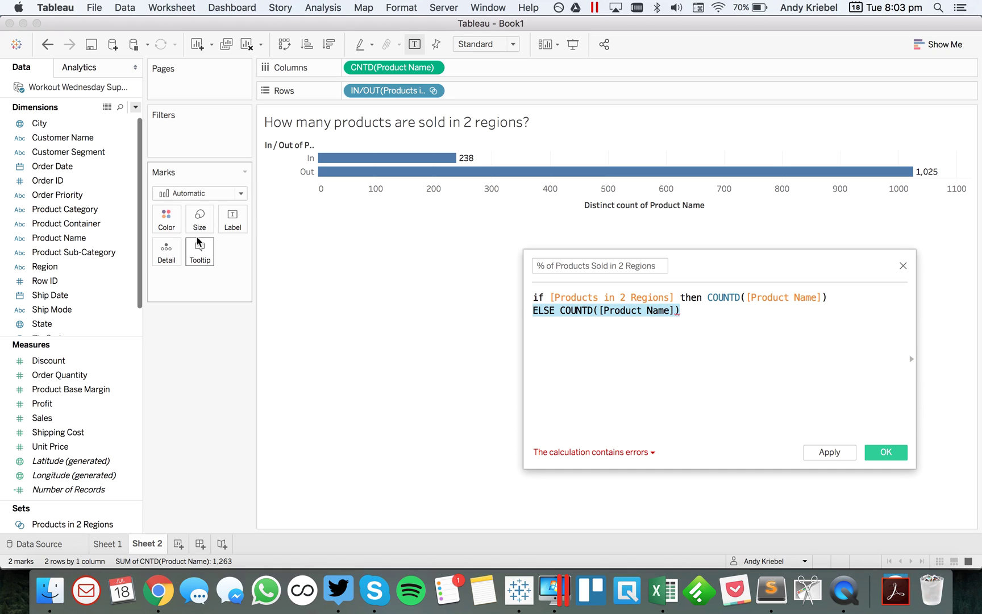
type("ELSE 0")
key("Return")
type("END")
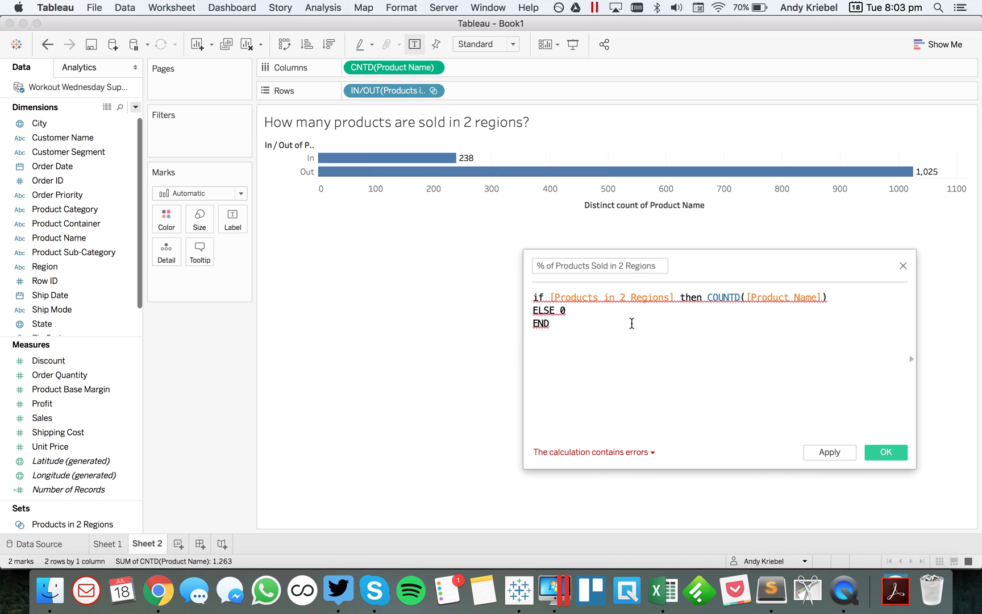
Change the THEN branch to return 1 and apply the calculation.
left_click(729, 296)
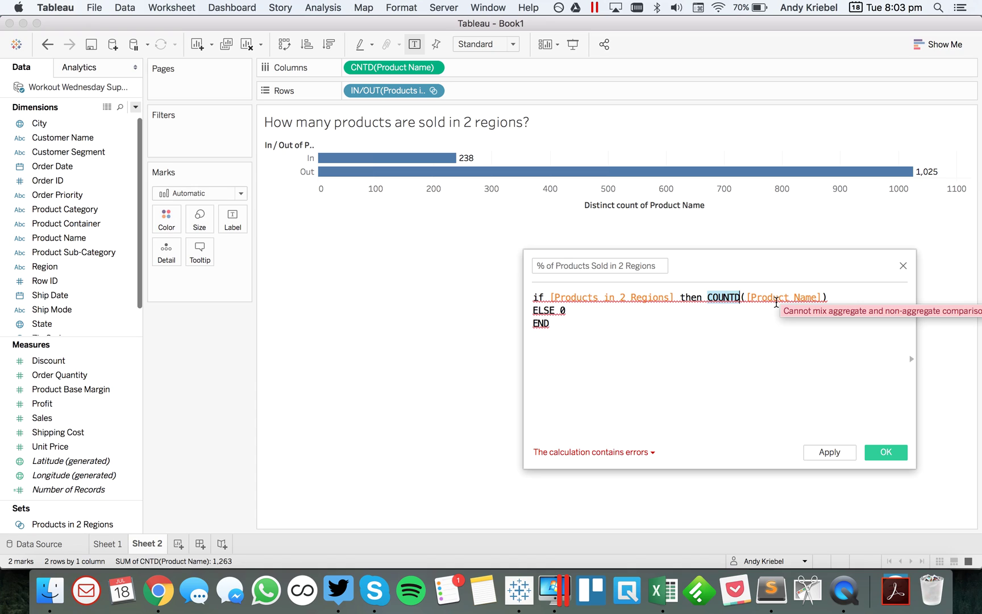
key("BackSpace")
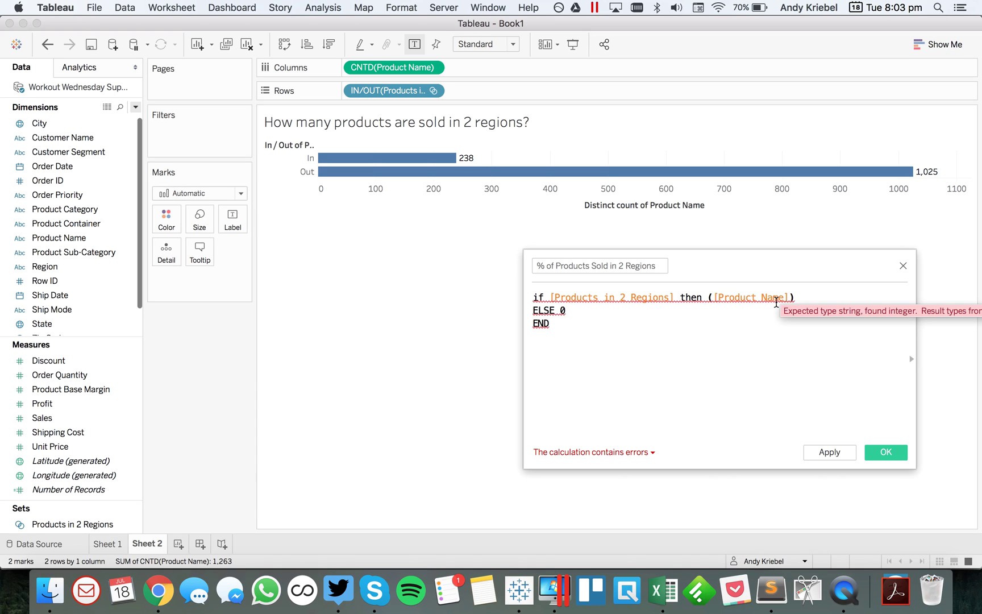
key("shift+End")
type("n")
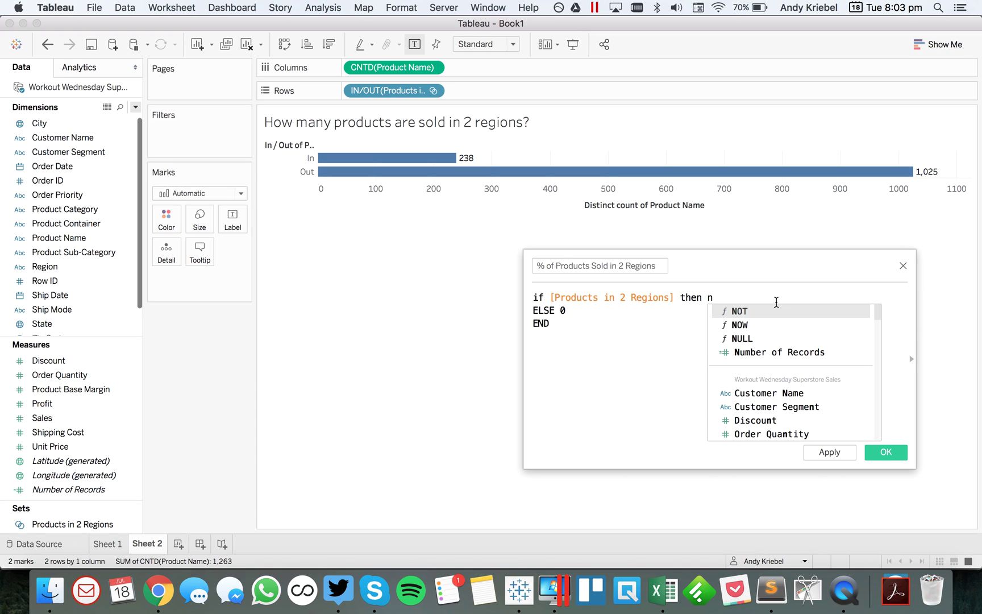
key("BackSpace")
key("BackSpace")
key("BackSpace")
key("BackSpace")
key("BackSpace")
key("BackSpace")
key("BackSpace")
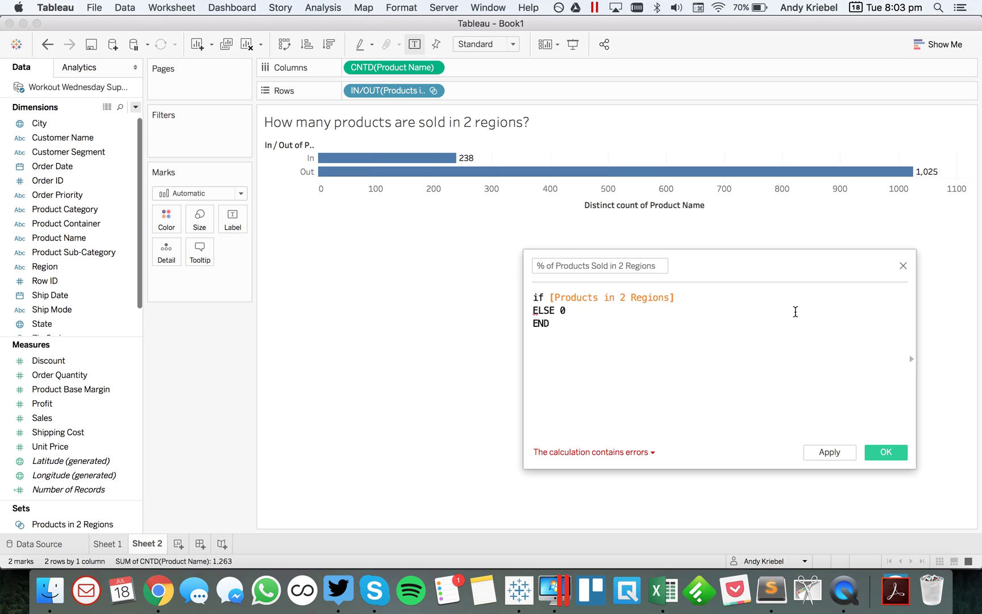
type("then")
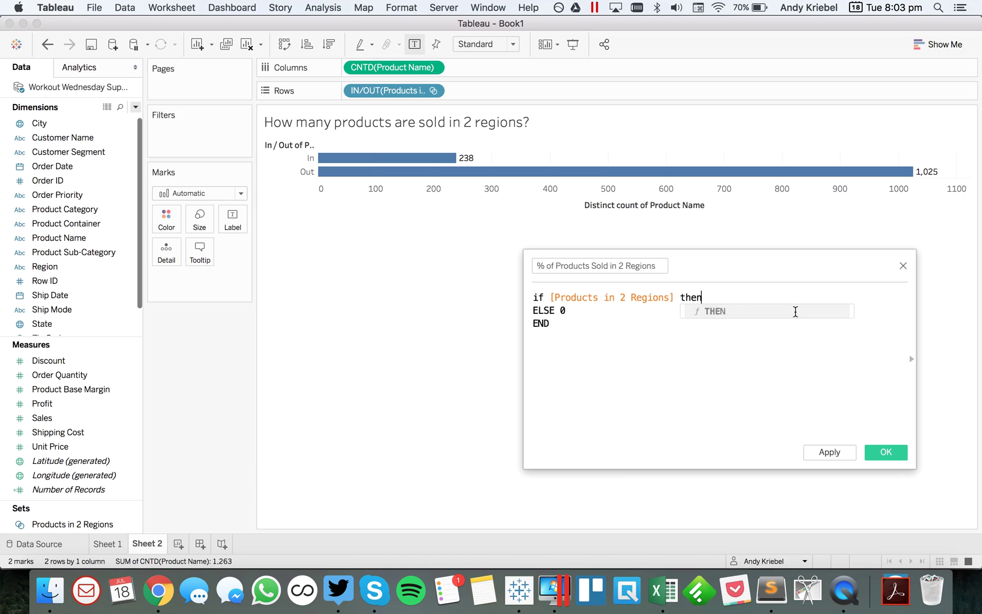
type(" 1")
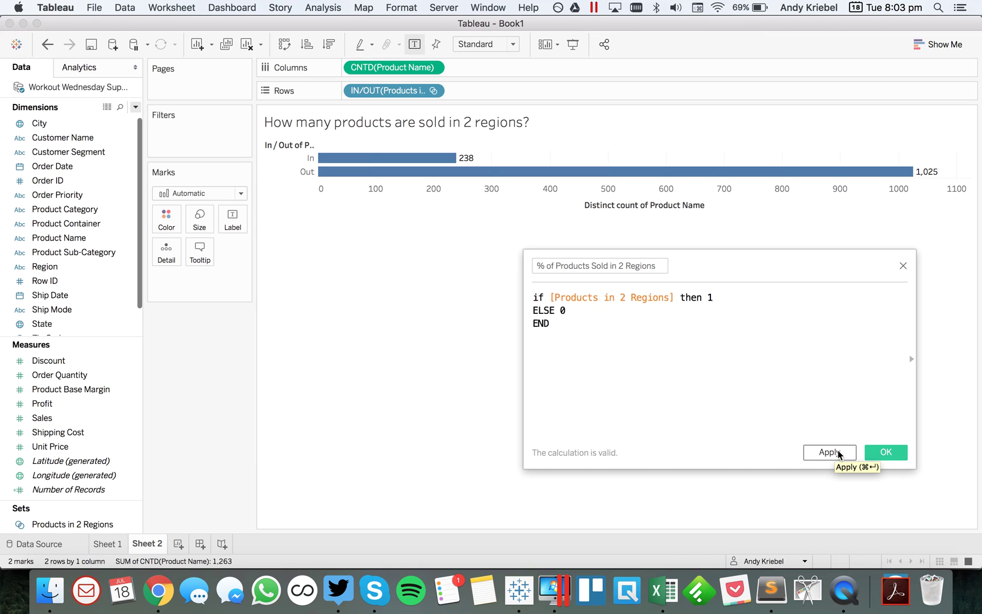
left_click(839, 453)
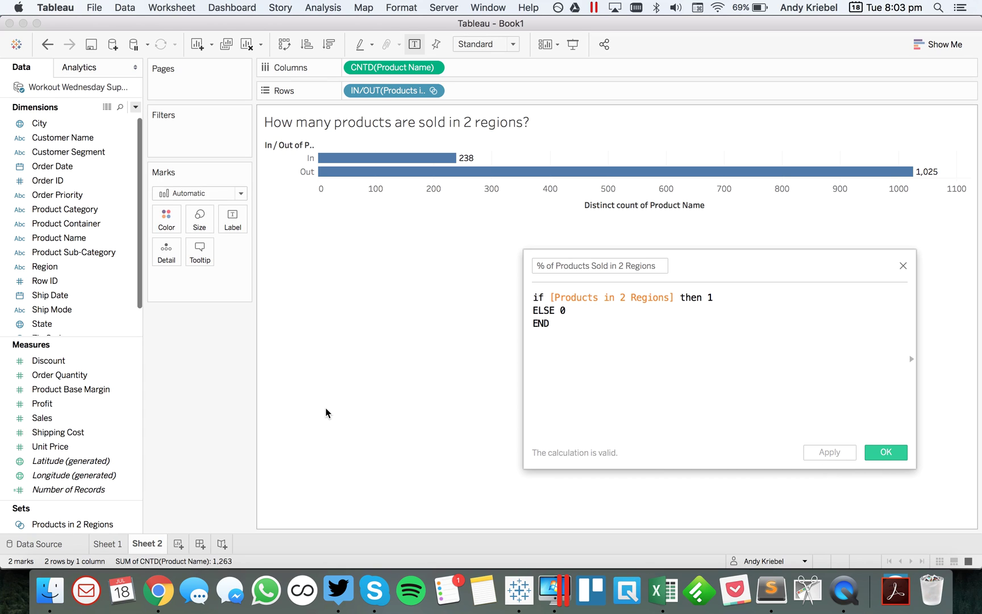
Save the percentage calculation and add it to Columns beside the bars to inspect it.
left_click(887, 452)
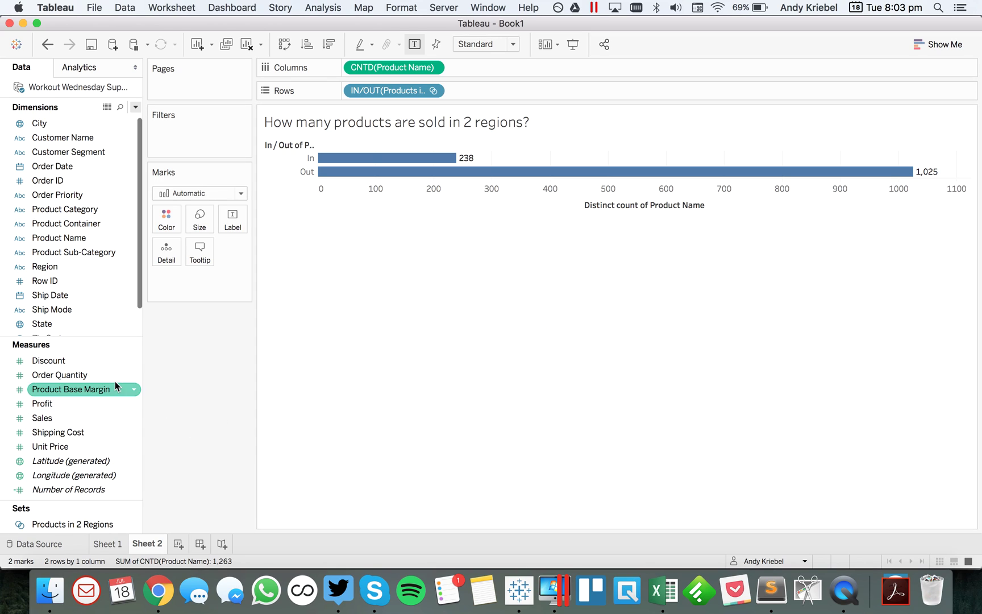
left_click_drag(79, 360, 532, 73)
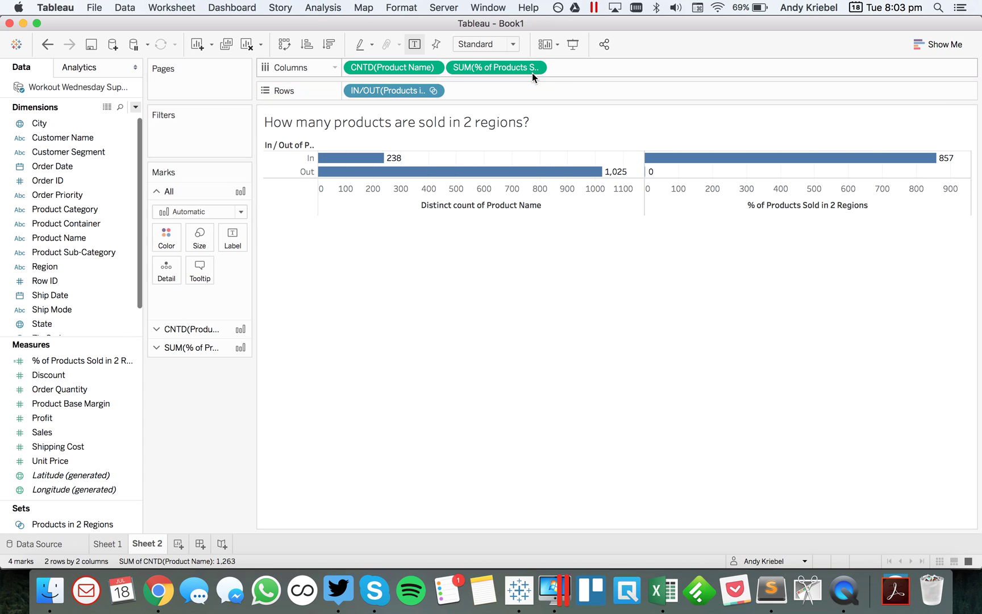
mouse_move(715, 164)
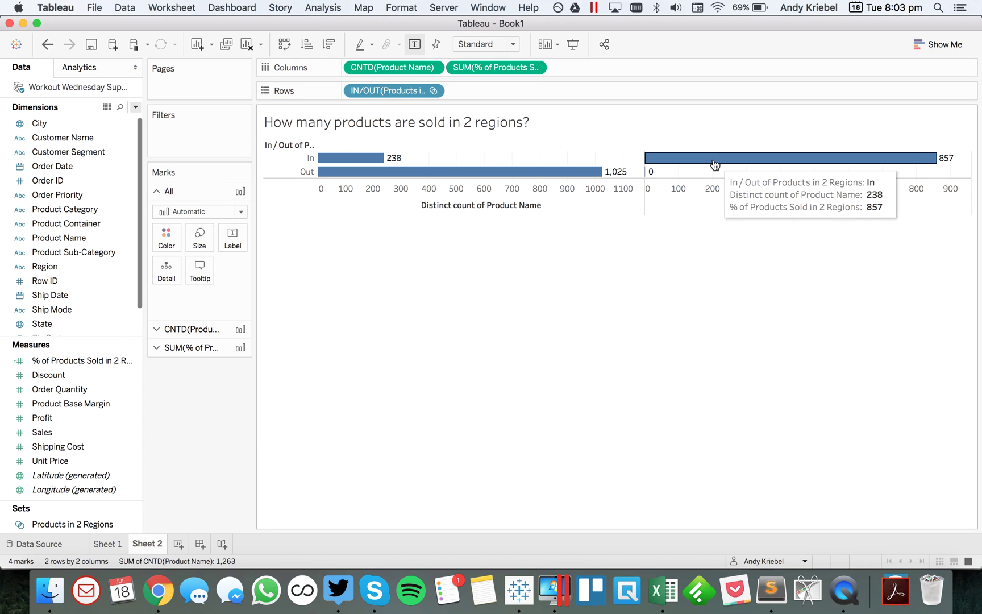
Remove the percentage measure from Columns and delete the '% of Products Sold in 2 Regions' field.
left_click_drag(477, 67, 427, 21)
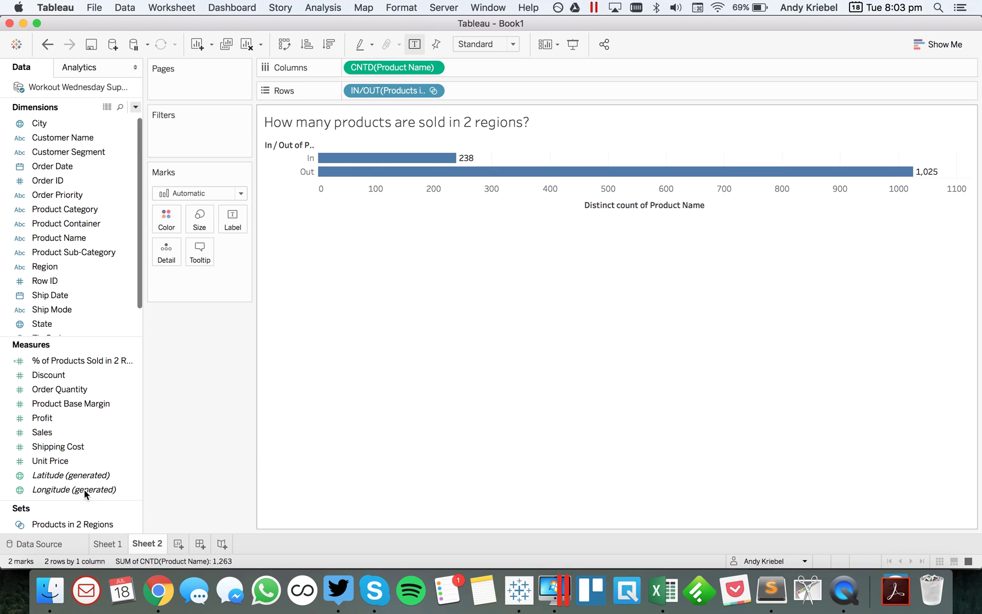
right_click(72, 358)
left_click(97, 184)
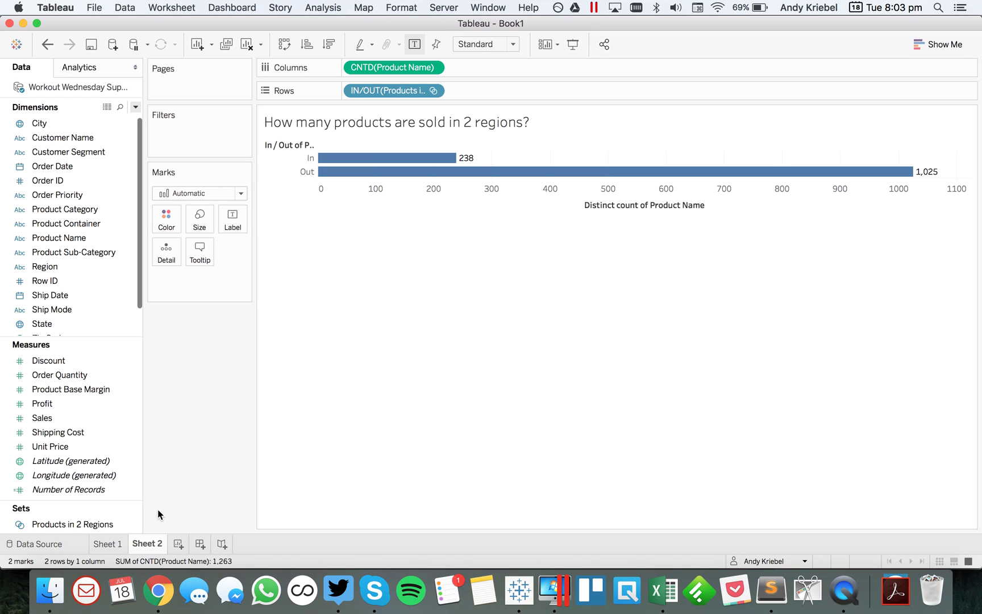
Edit the Sheet 2 title to 'How many products are sold in 1, 2, 3, or 4 regions?'.
double_click(366, 126)
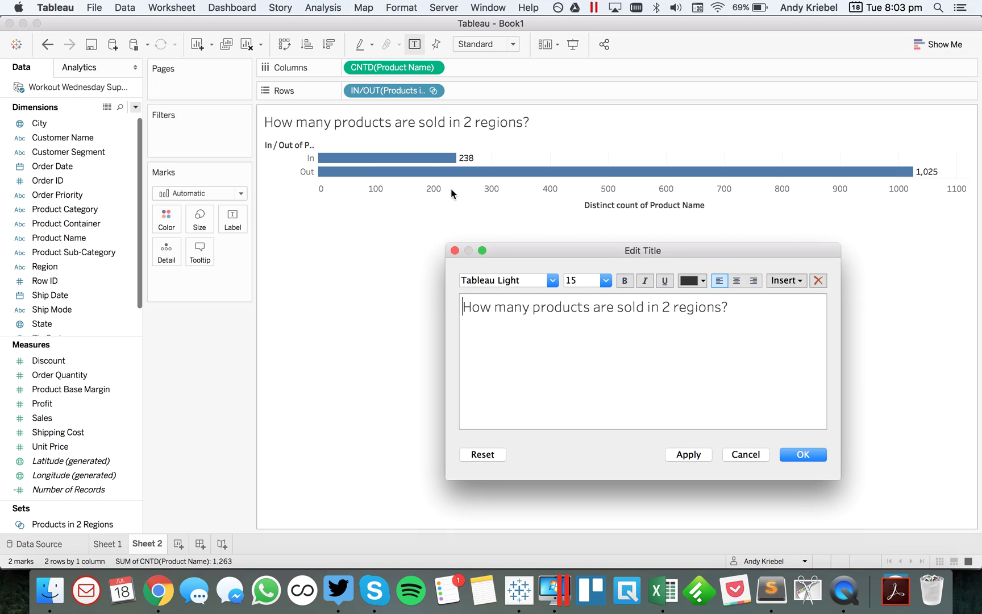
left_click(664, 309)
type("1,")
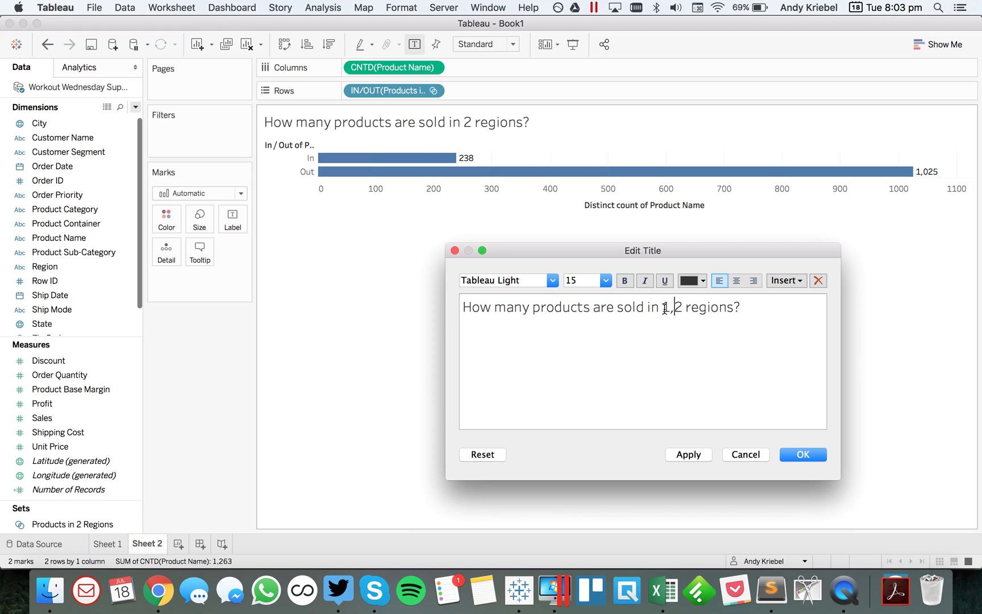
key("Right")
type(",3, or 4")
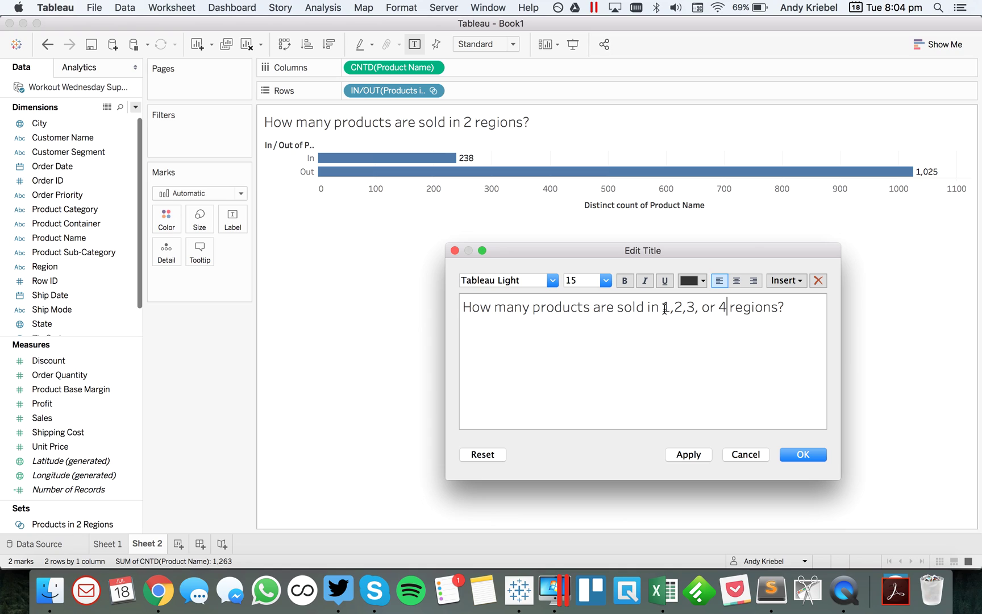
left_click(672, 309)
key("Right")
key("Right")
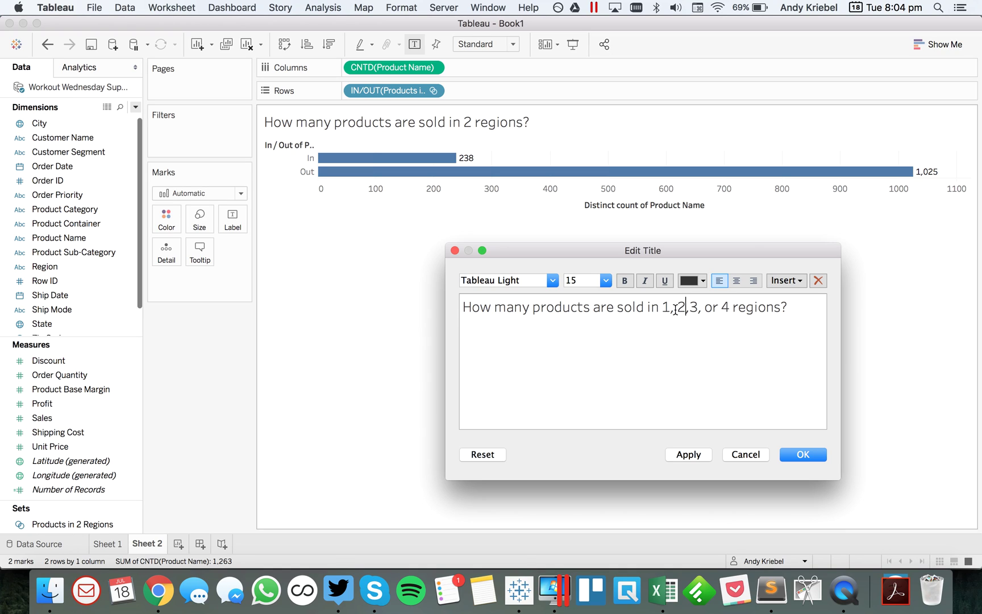
left_click(803, 453)
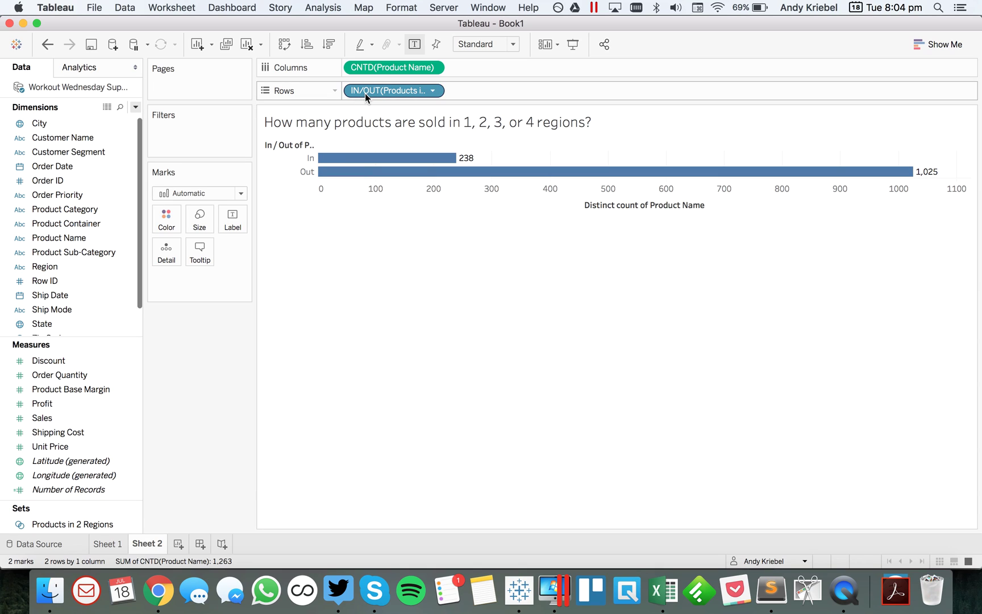
Remove the In/Out set from Rows and start a calculated field named 'Regions per Product'.
left_click_drag(367, 92, 189, 377)
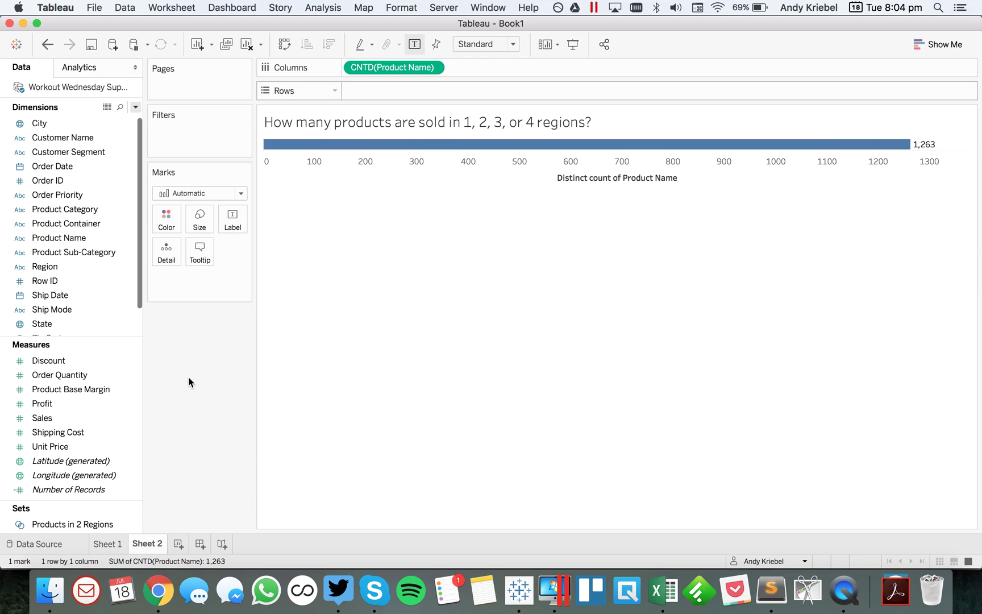
left_click(135, 107)
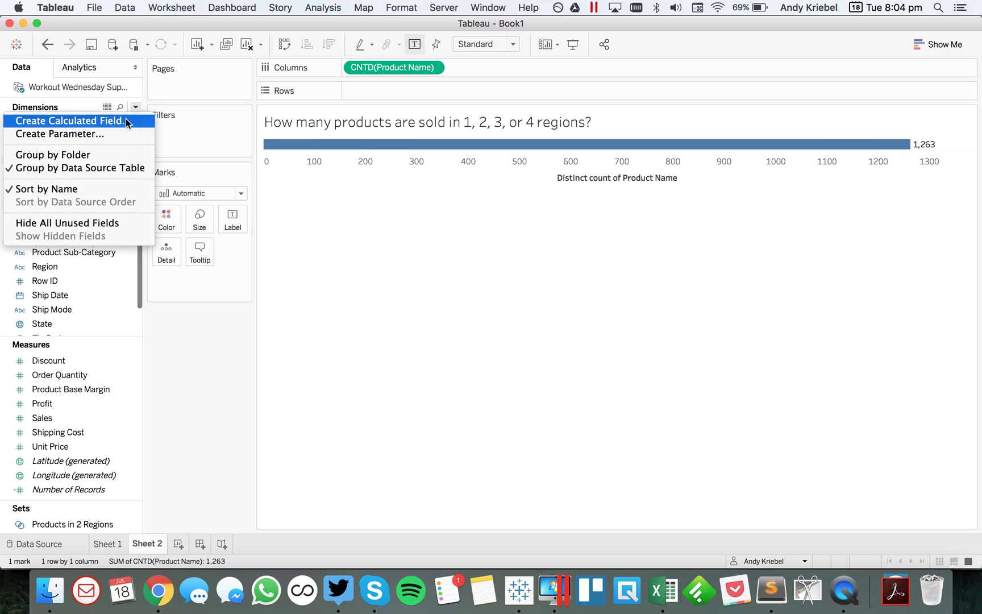
left_click(126, 120)
type("Regions ")
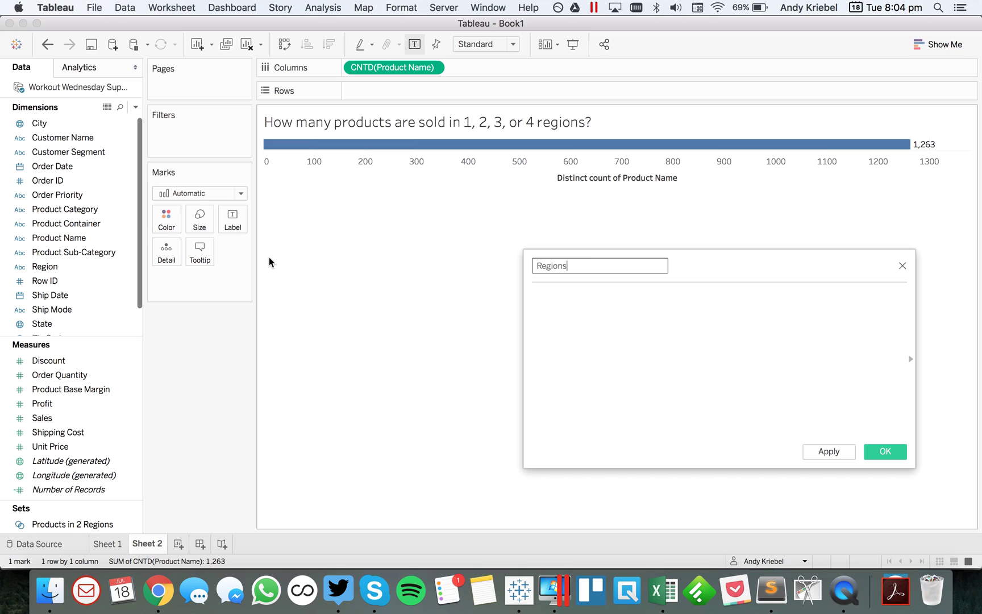
type("per Prodcu")
key("BackSpace")
key("BackSpace")
type("cuct")
key("Tab")
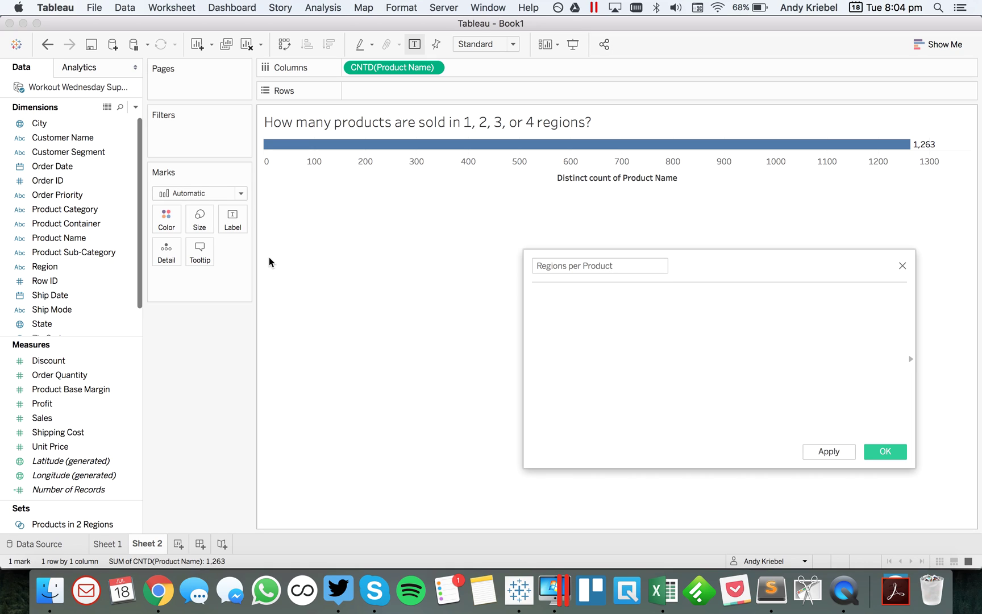
Enter the formula {FIXED [Product Name] : COUNTD([Region])} and save the calculation.
type("{FIXED pro")
key("Down")
key("Down")
key("Down")
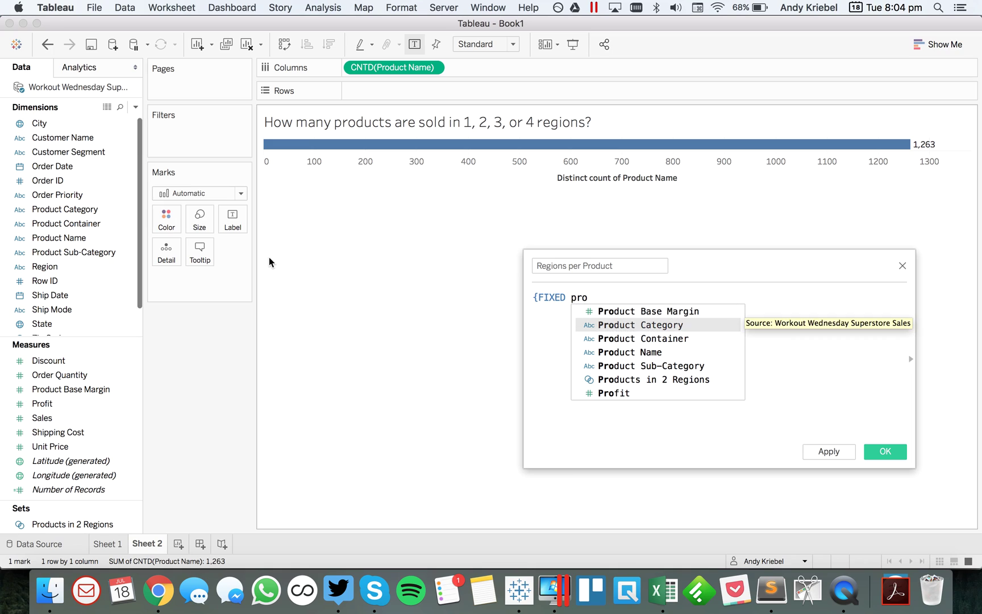
key("Return")
type(": ")
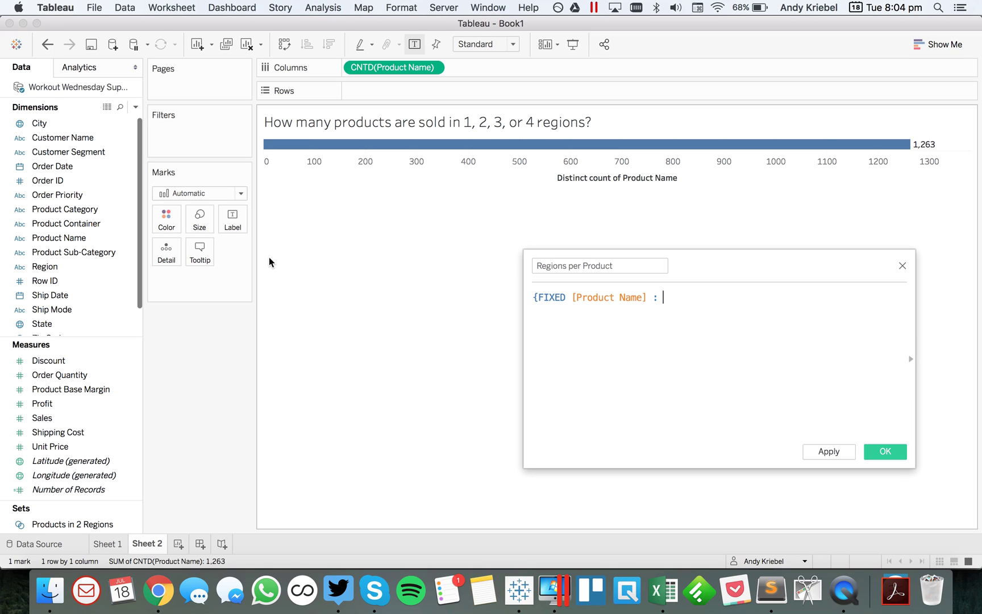
type("countd")
key("Return")
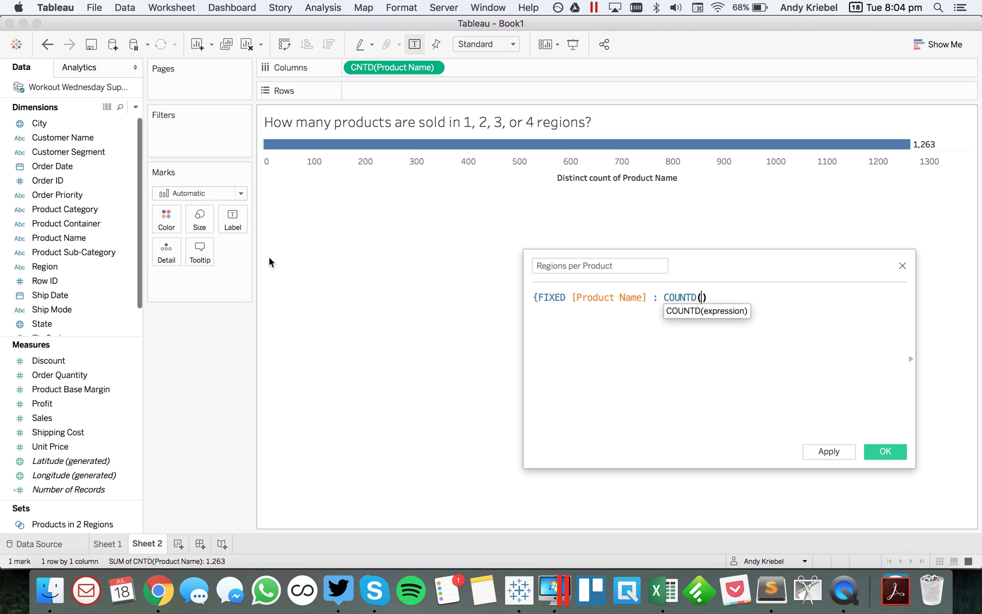
type("region")
key("Return")
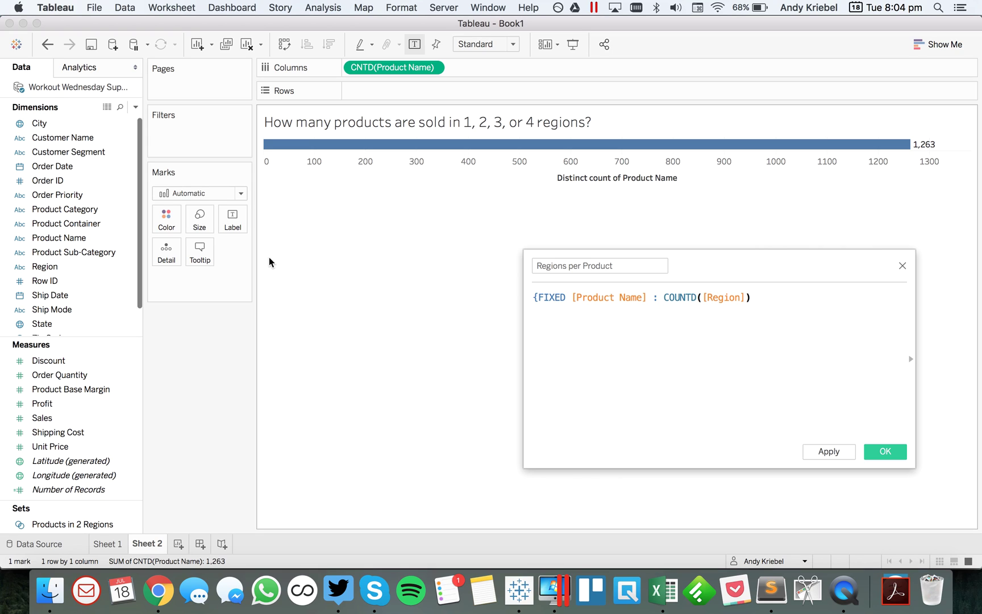
type("}")
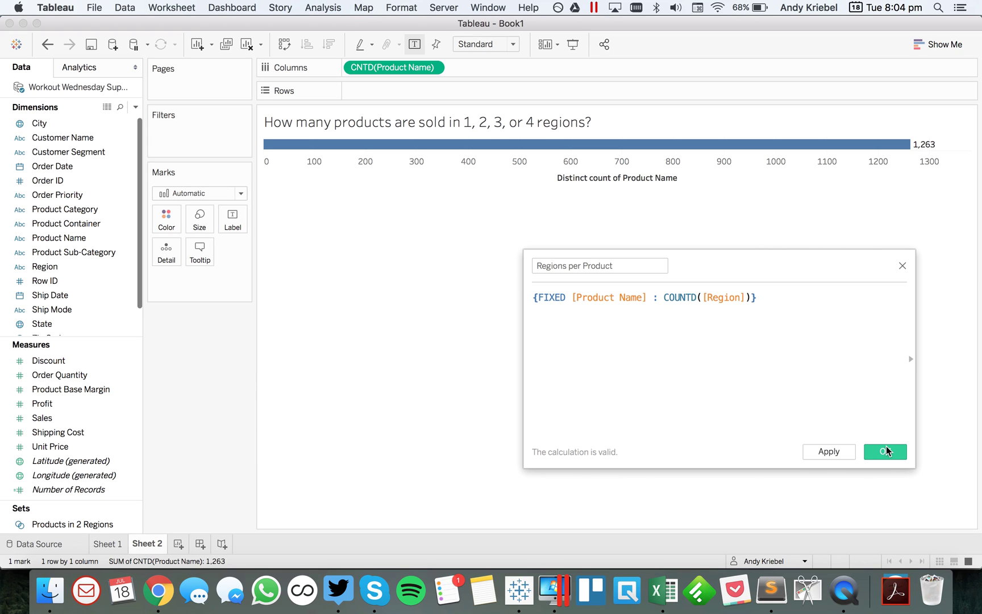
left_click(887, 451)
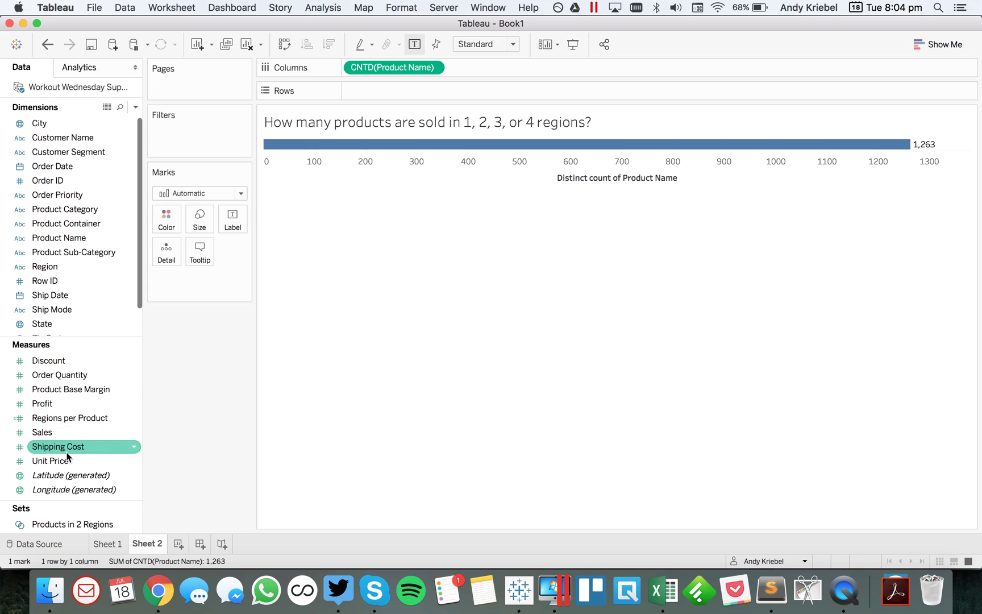
Split the product count by Regions per Product and swap axes into columns for 1–4 regions.
left_click_drag(60, 418, 64, 284)
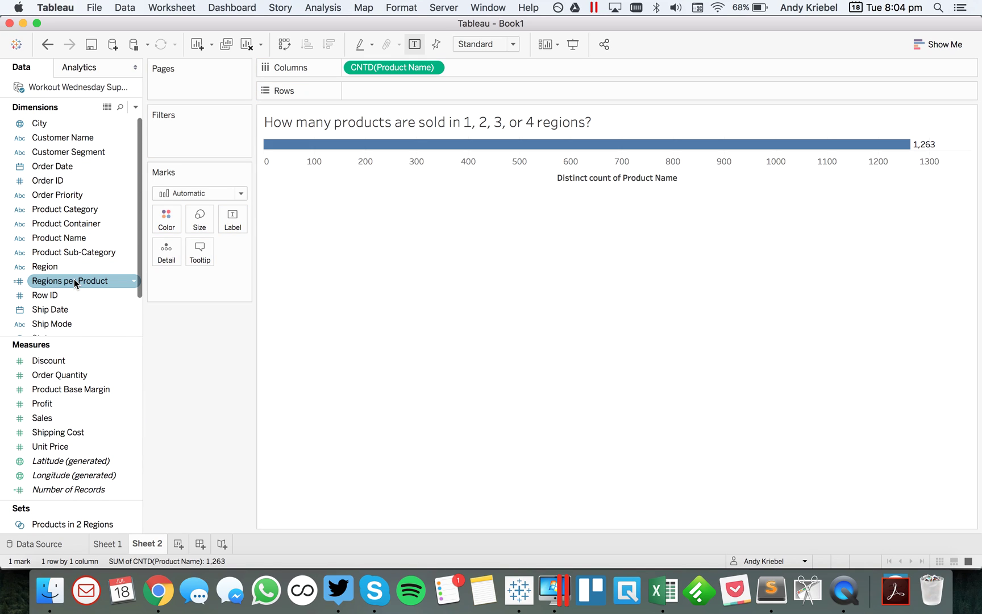
left_click_drag(81, 280, 399, 92)
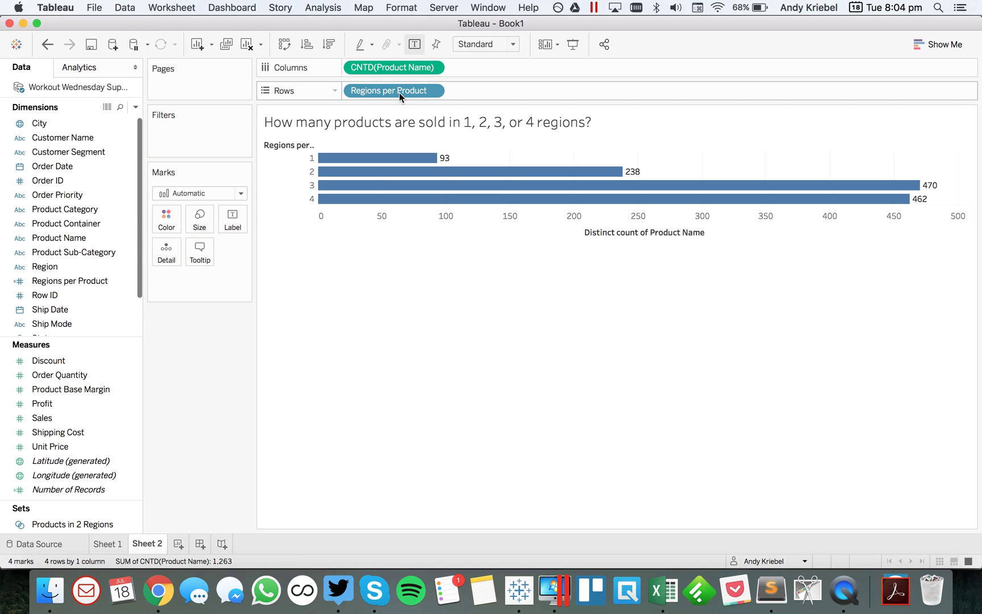
left_click(284, 44)
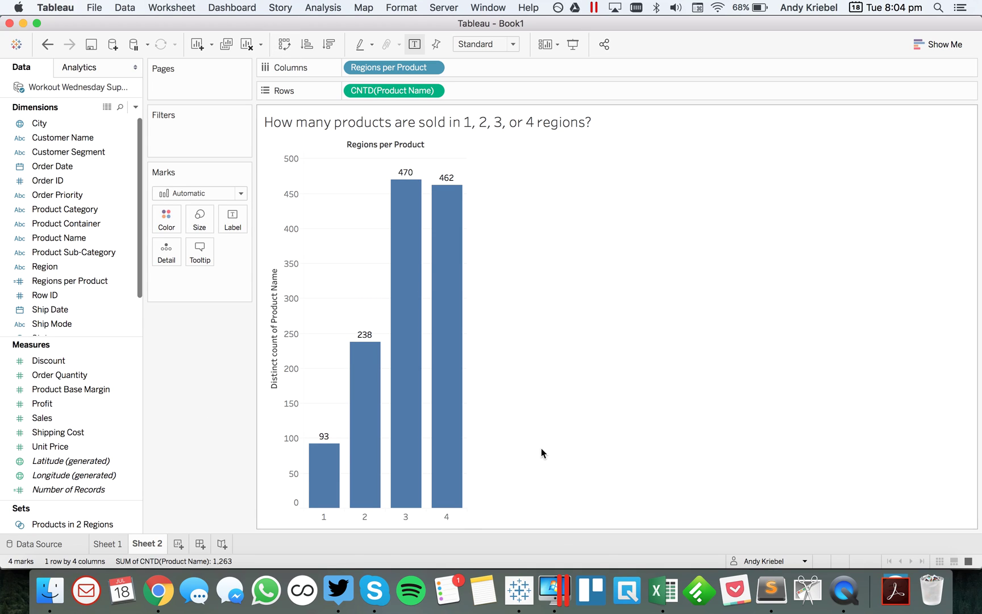
Apply a Percent of Total quick table calculation to CNTD(Product Name), giving 7.36%, 18.84%, 37.21%, 36.58%.
left_click(107, 544)
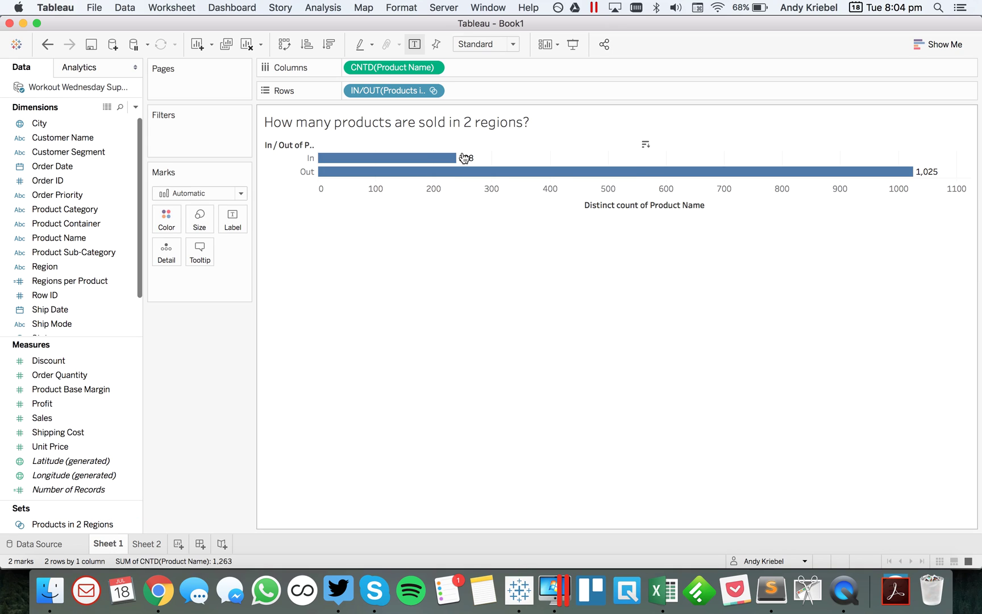
left_click(146, 543)
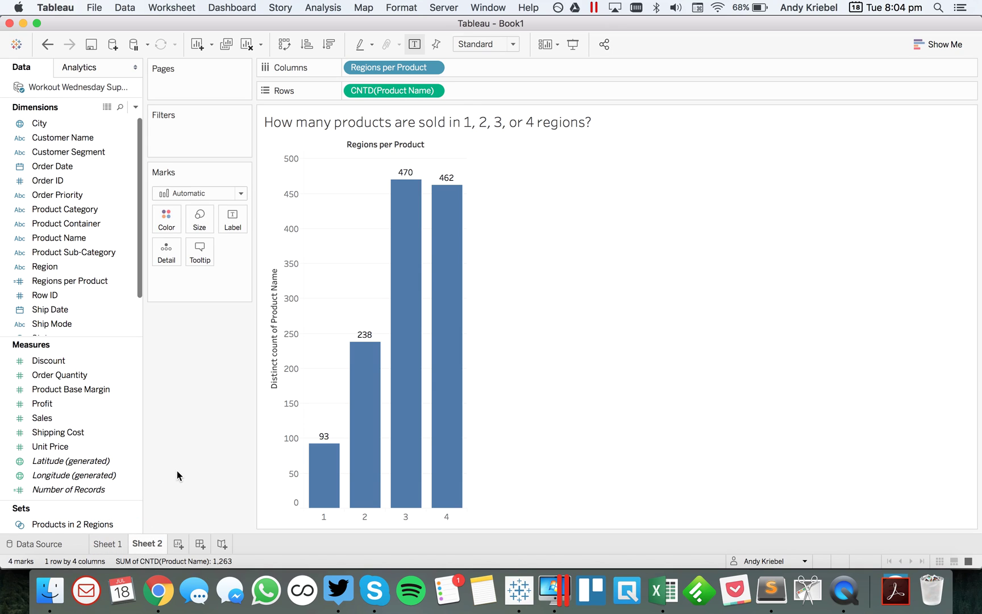
left_click(433, 91)
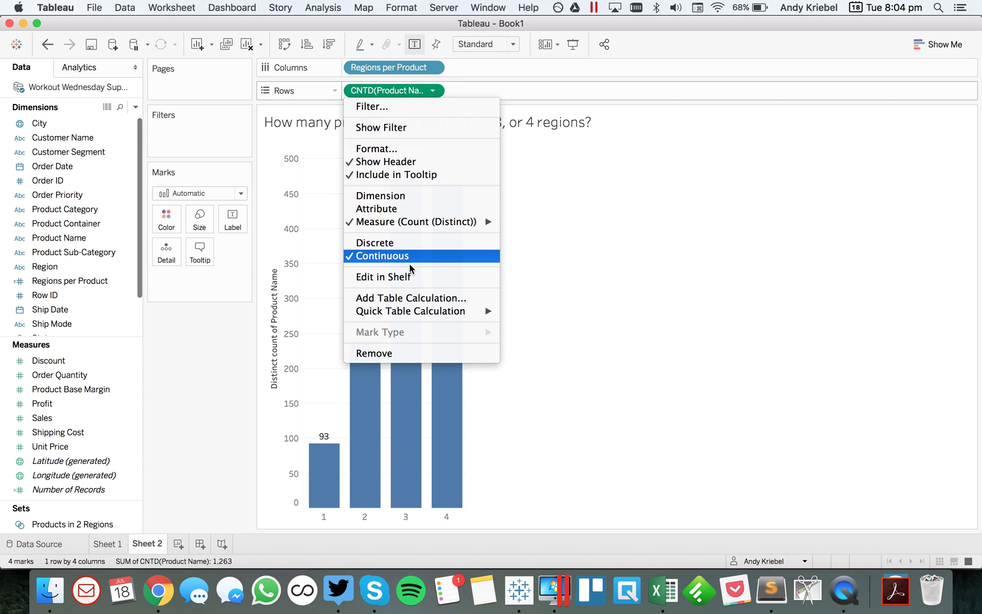
mouse_move(433, 316)
left_click(543, 352)
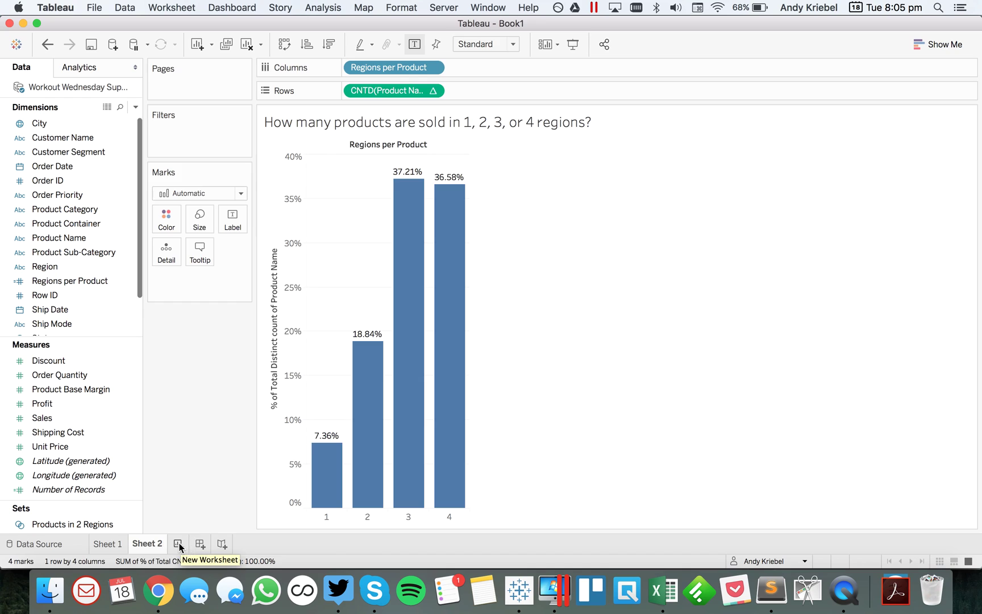
Add a new Sheet 3 and start a calculated field named 'Products sold in 2 regions'.
left_click(179, 546)
left_click(136, 107)
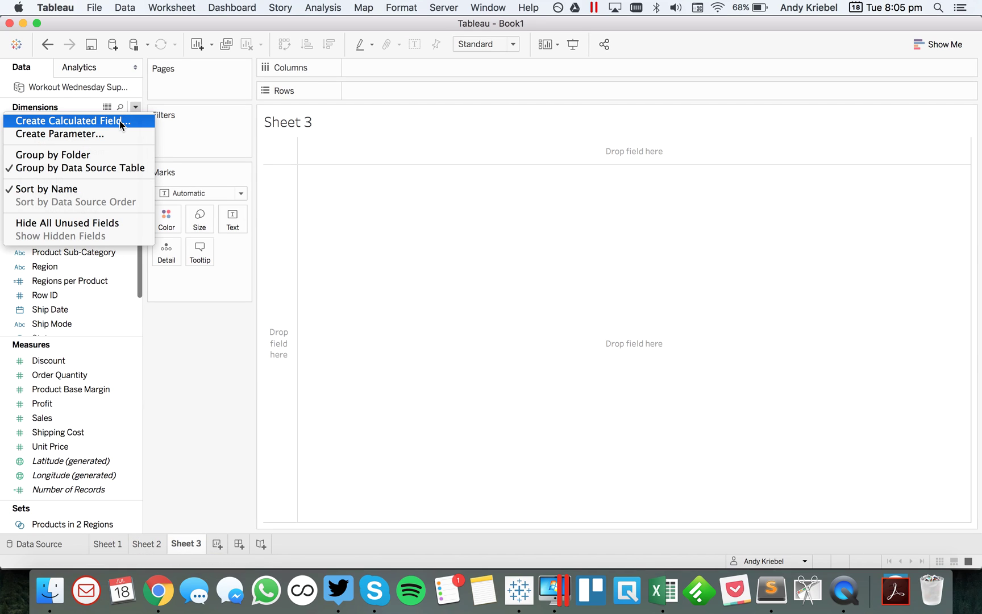
left_click(120, 124)
type("Pro")
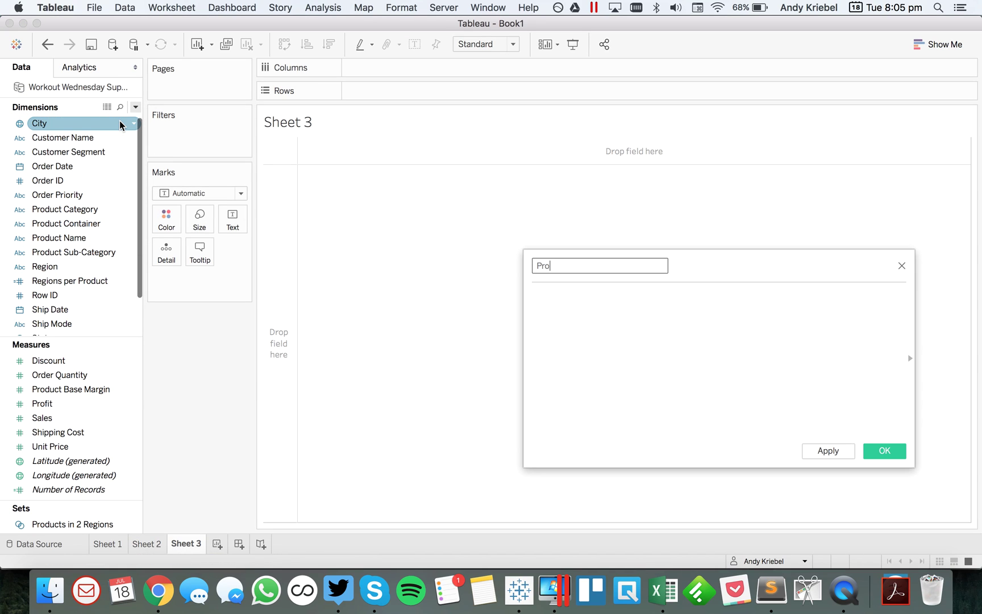
type("ducts sole i")
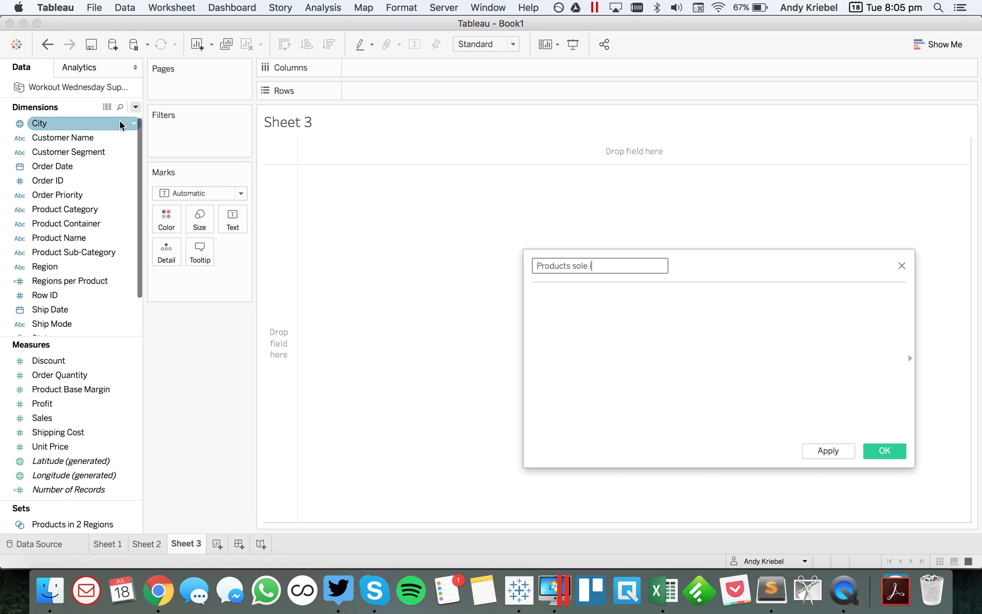
type("n 2 regions")
key("Tab")
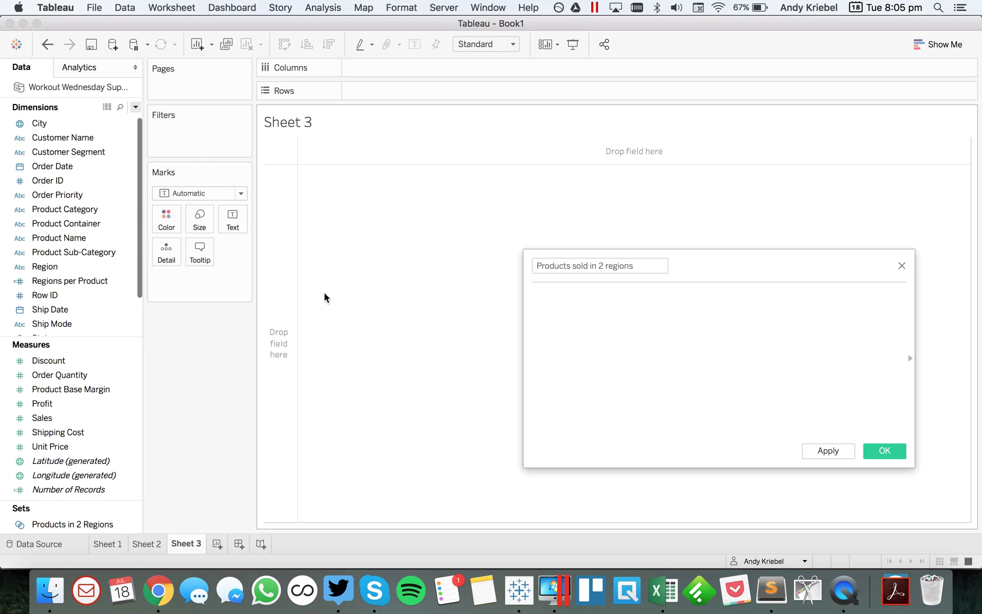
Begin the formula with a FIXED expression on [Product Name].
type("If")
key("BackSpace")
key("BackSpace")
type("[f")
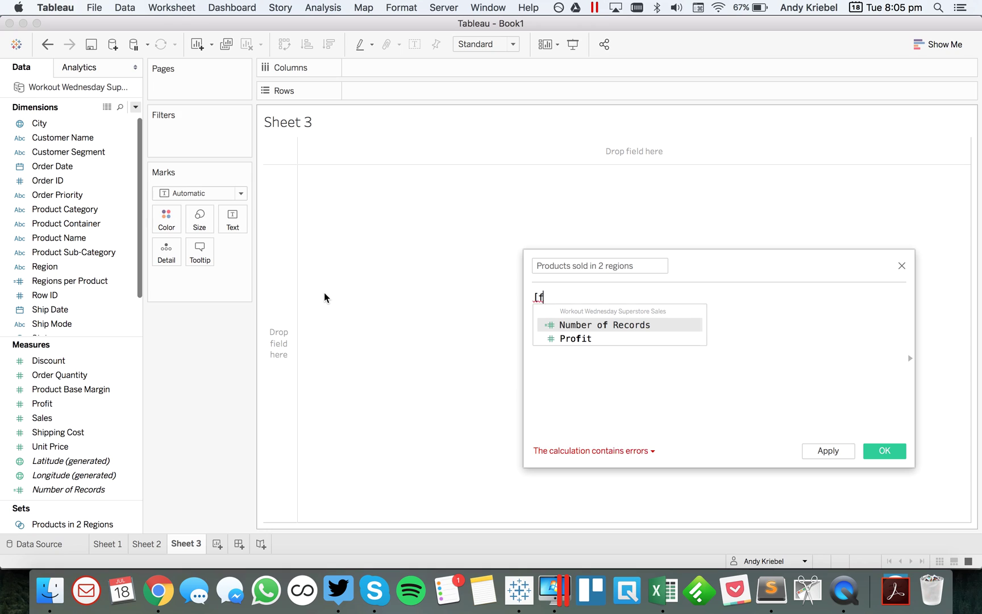
key("BackSpace")
key("BackSpace")
type("{fx")
key("BackSpace")
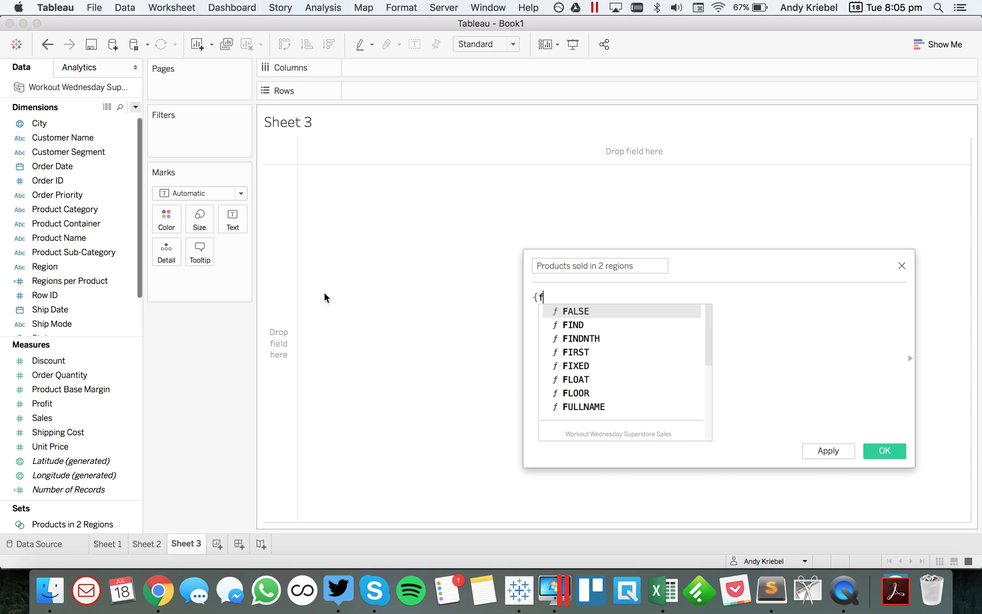
type("ix")
key("Return")
type("pr")
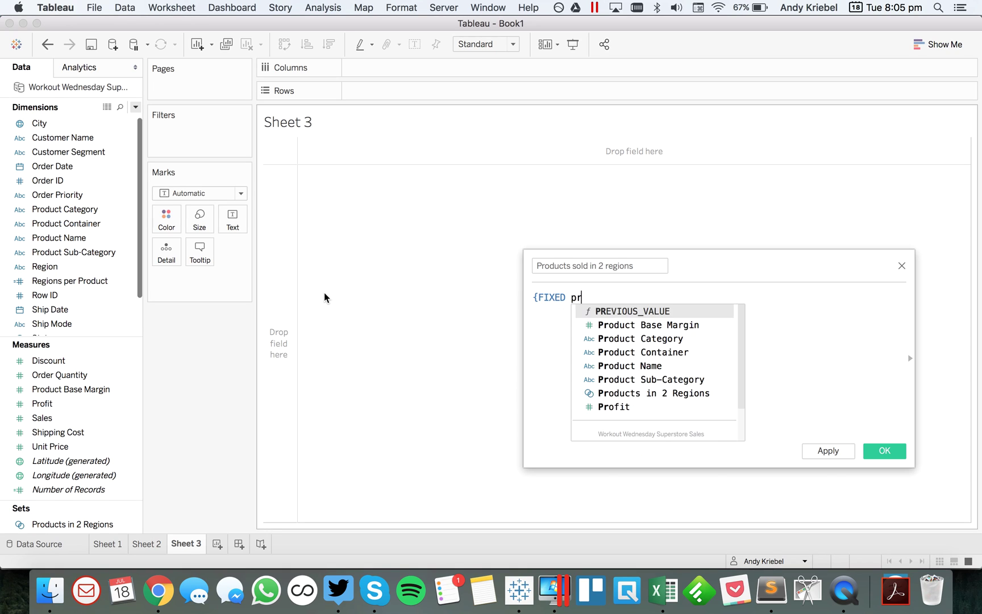
type("ub")
key("BackSpace")
key("BackSpace")
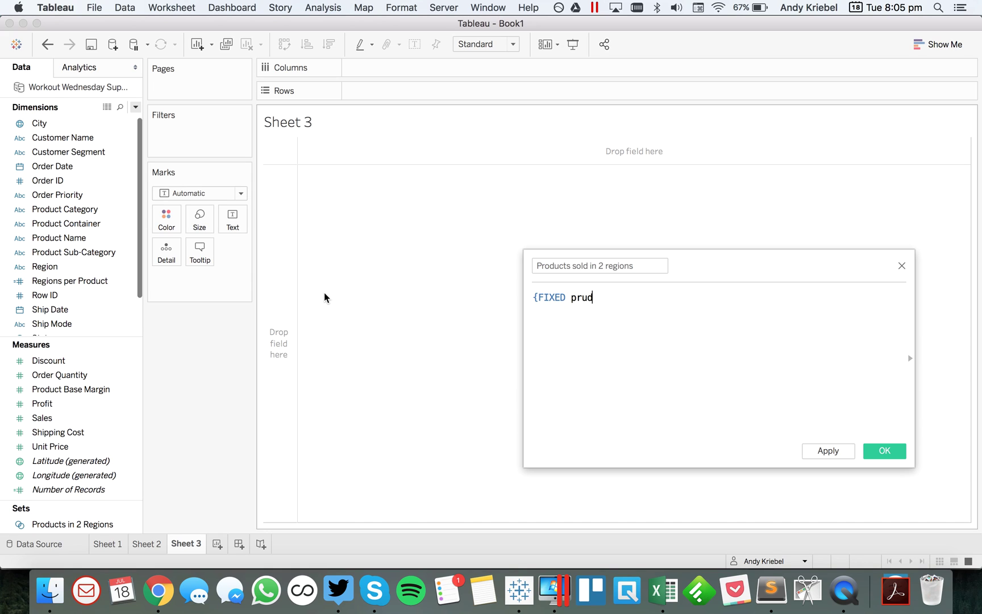
type("odu")
key("Down")
key("Down")
key("Down")
key("Return")
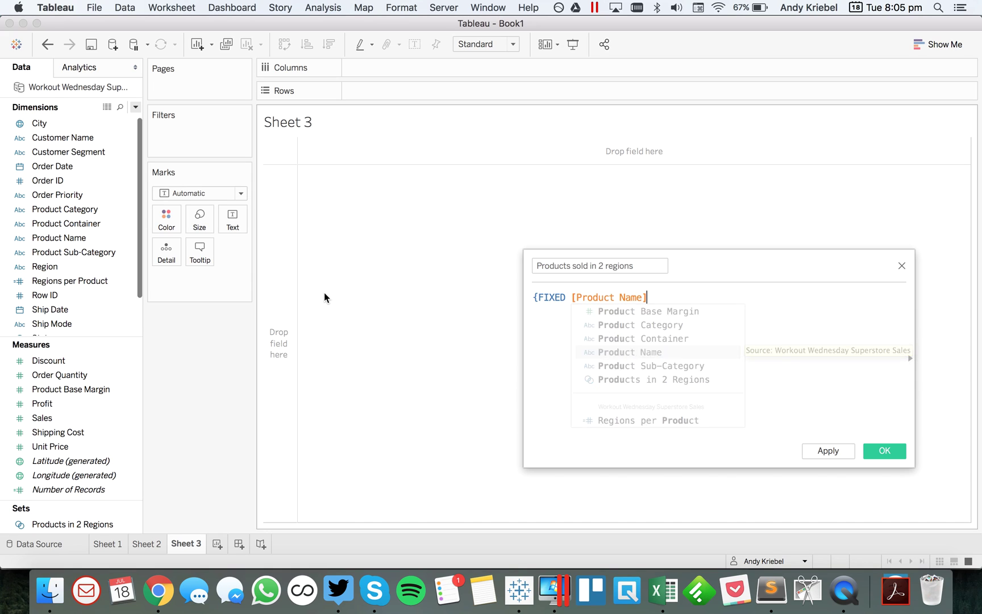
Complete the formula as {FIXED [Product Name] : COUNTD([Region])} = 2, removing stray IF/THEN text.
type(": countd")
key("Return")
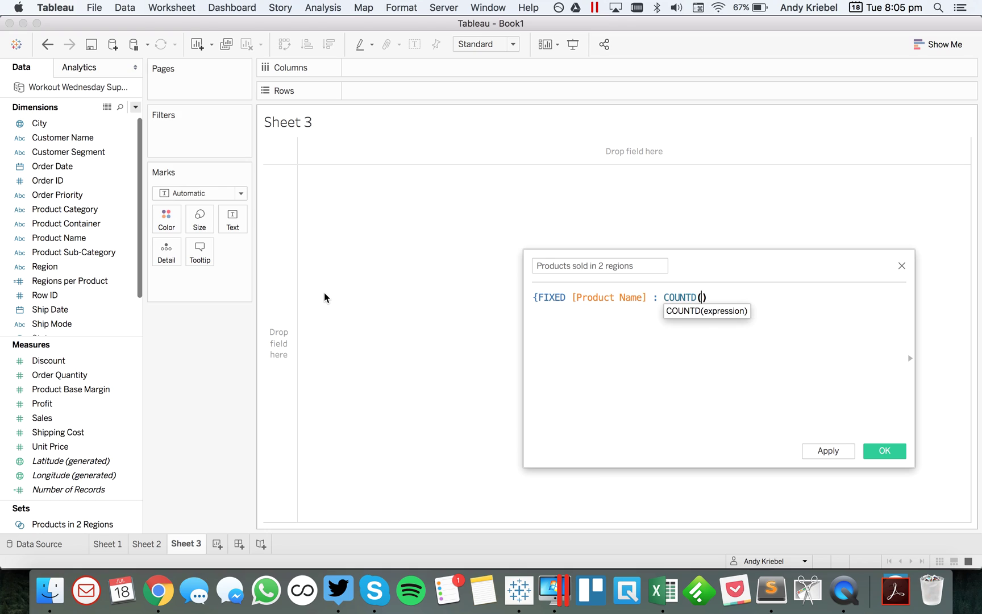
key("BackSpace")
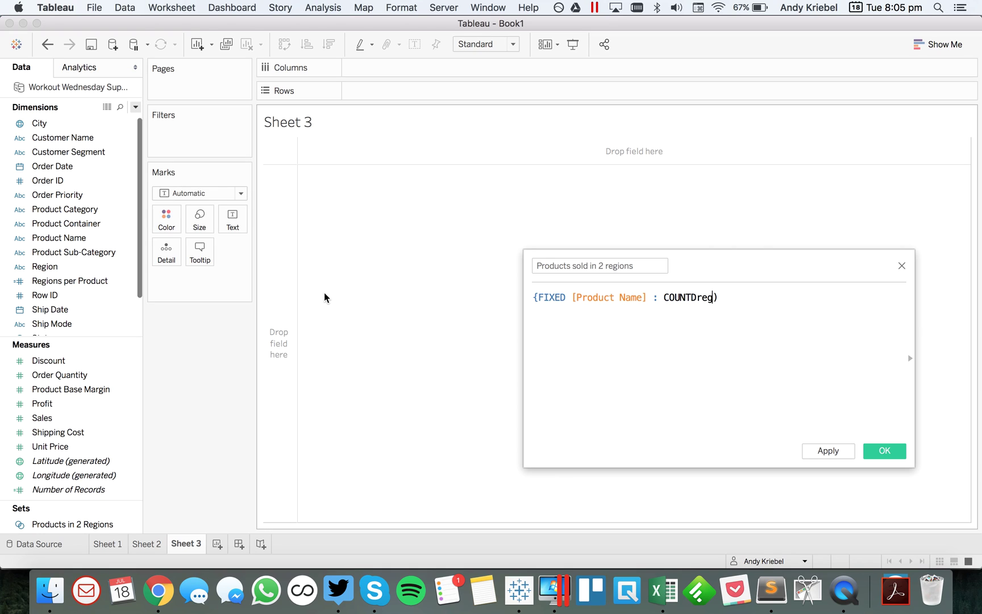
type("(reg")
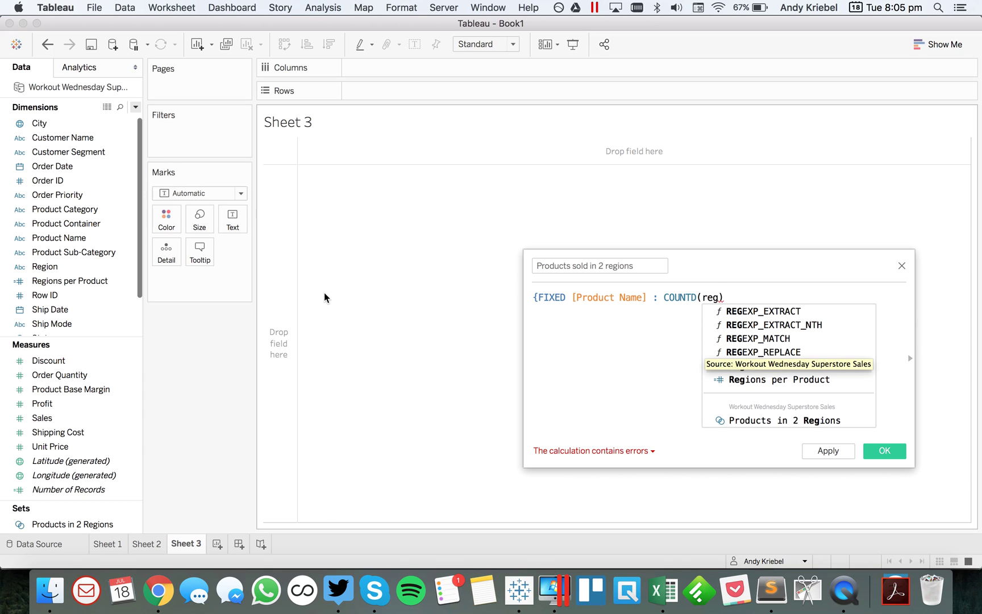
key("Return")
type("}")
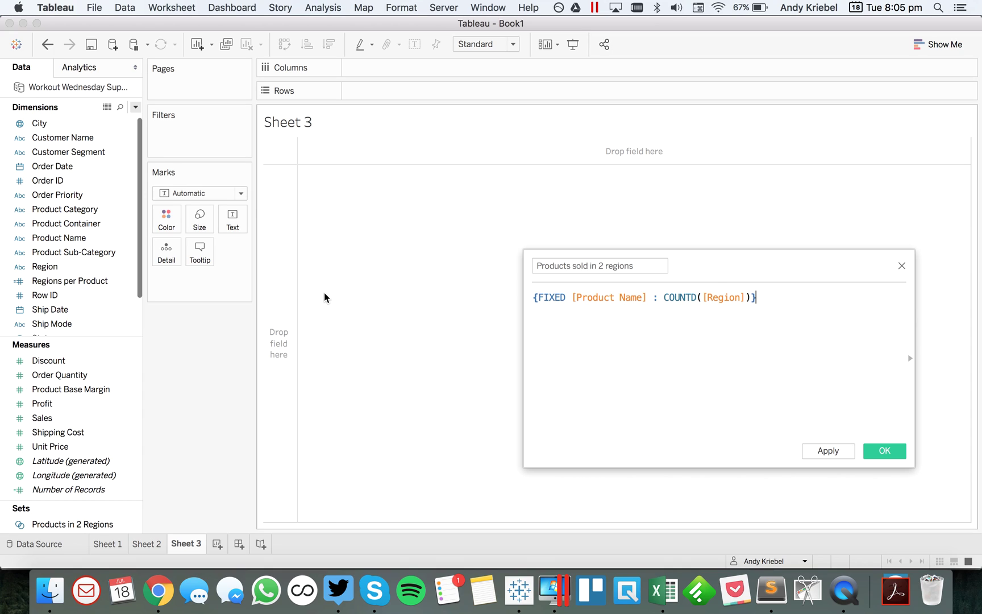
type("IF ")
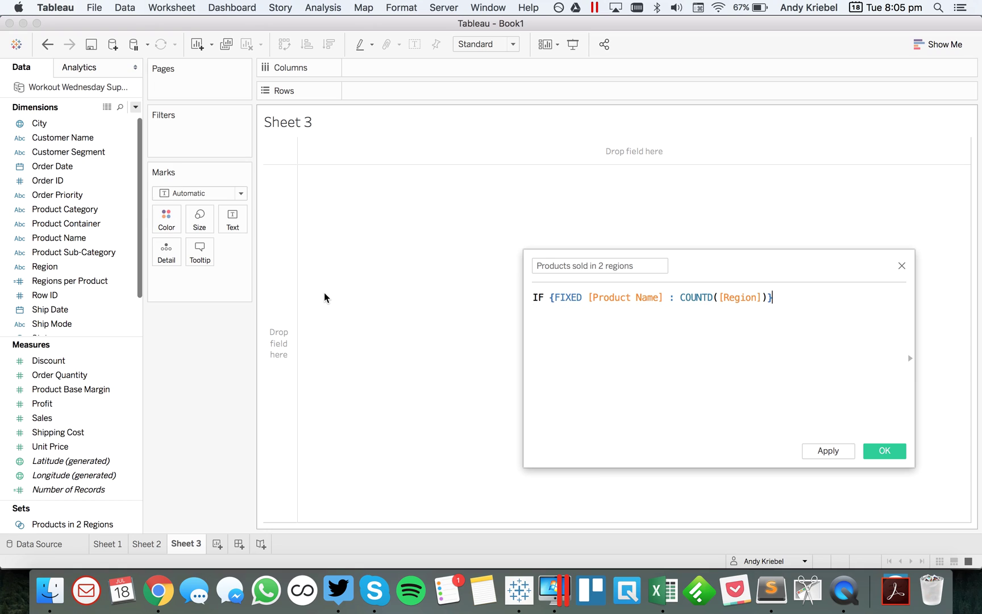
type(" = 2")
key("Return")
type("THE")
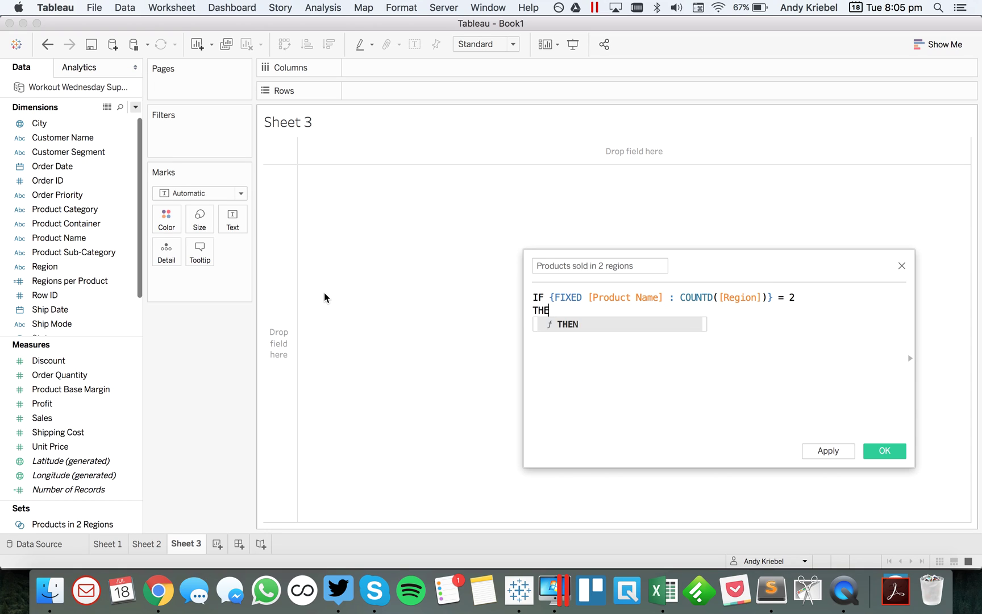
type("N countd")
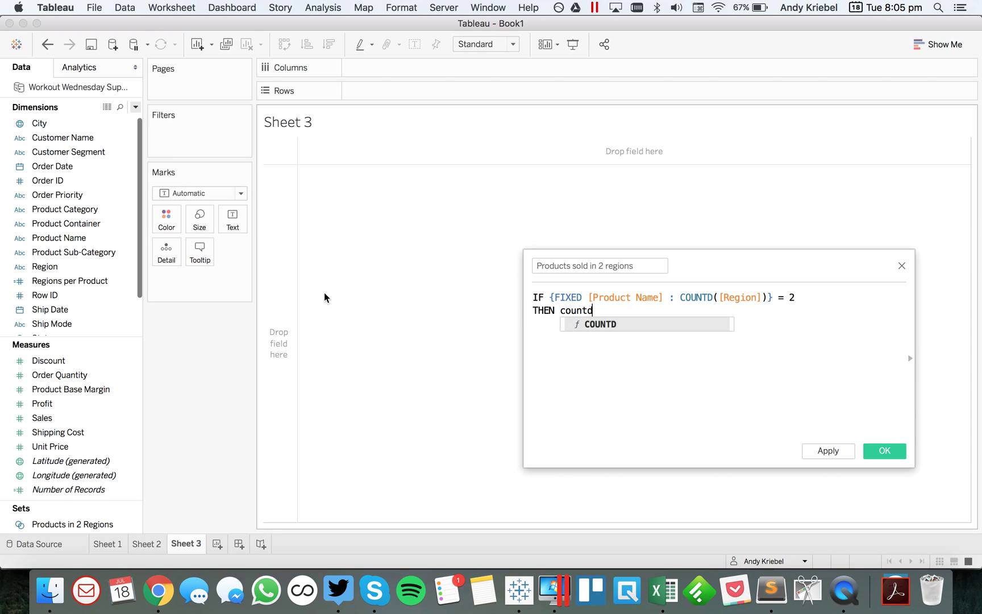
key("BackSpace")
key("BackSpace")
key("BackSpace")
key("BackSpace")
key("BackSpace")
key("BackSpace")
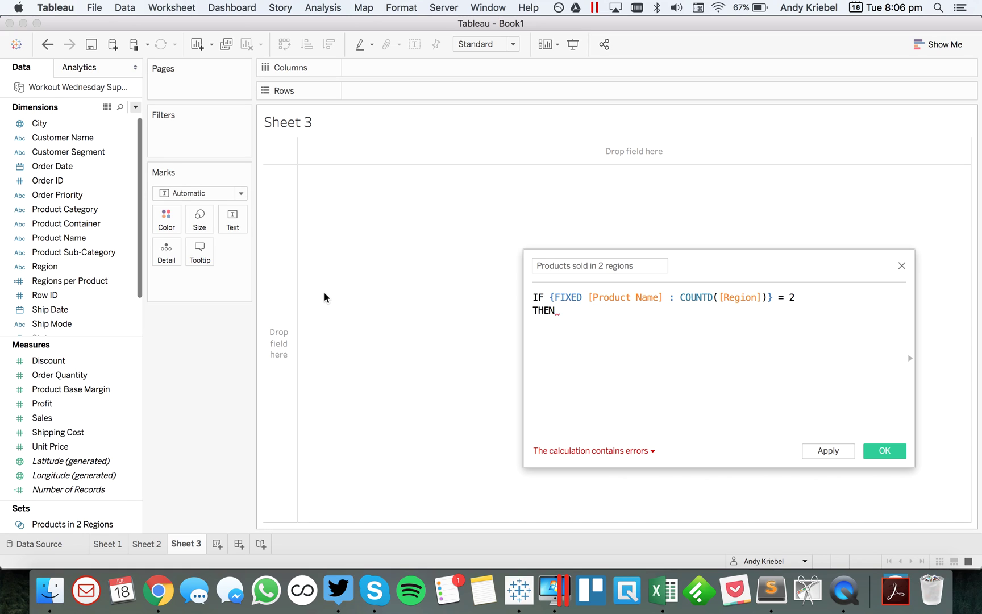
key("BackSpace")
key("BackSpace")
key("BackSpace")
key("BackSpace")
key("BackSpace")
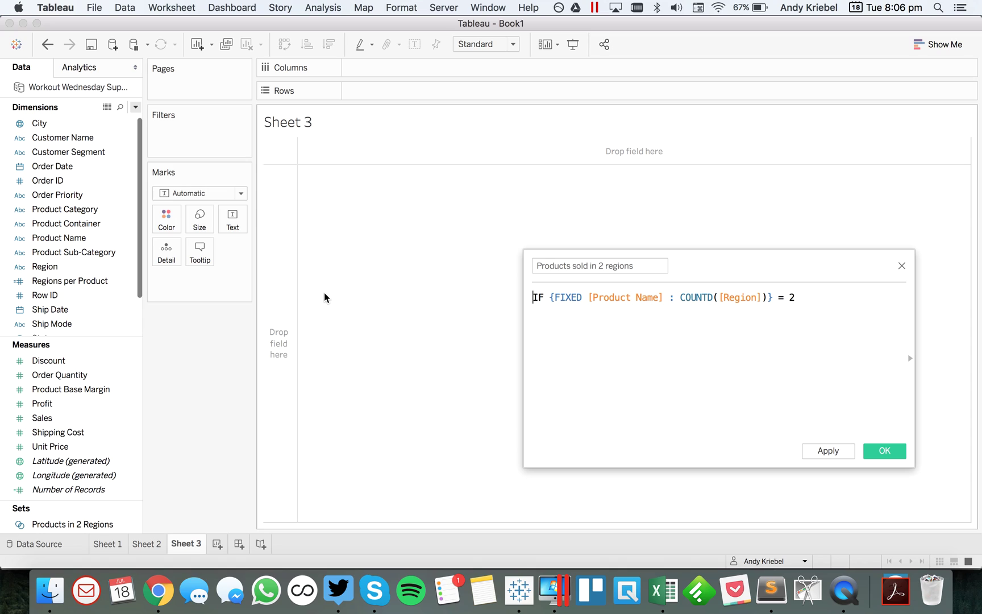
key("alt+shift+Right")
key("BackSpace")
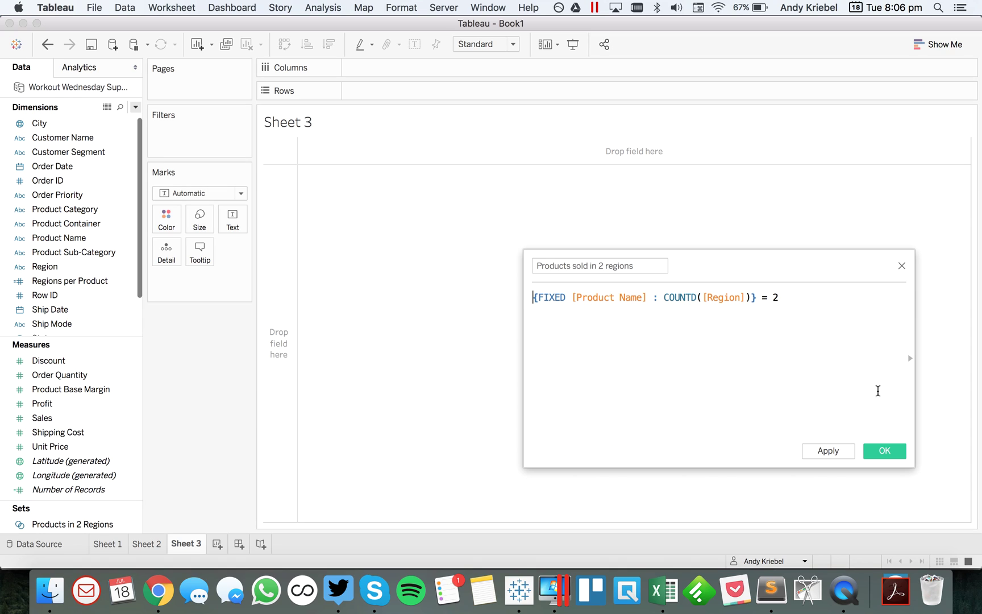
Save the Products sold in 2 regions field and bar-chart distinct Product Name counts by it, labelled False 1,025, True 238.
left_click(884, 451)
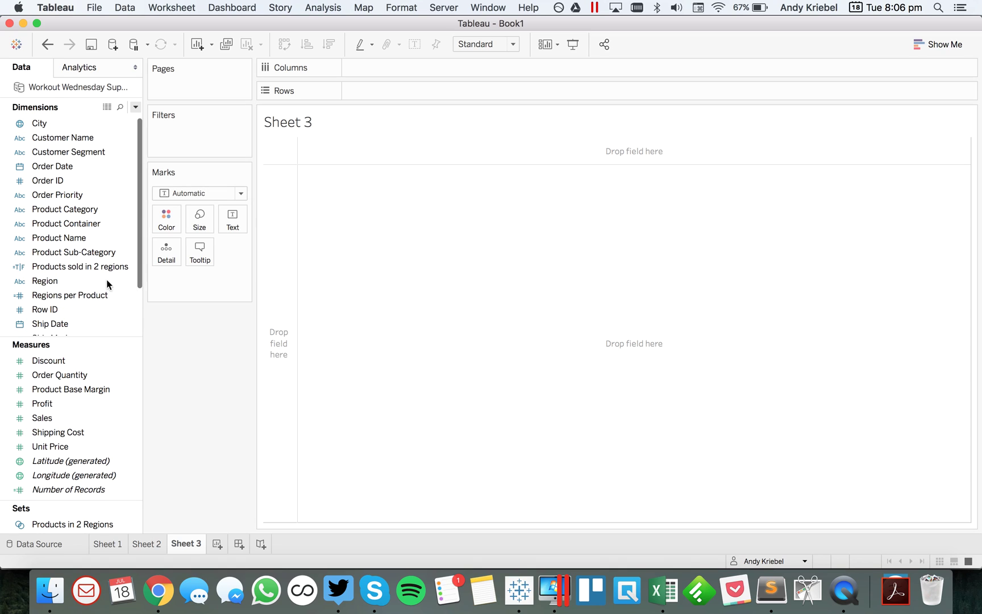
left_click_drag(92, 266, 279, 278)
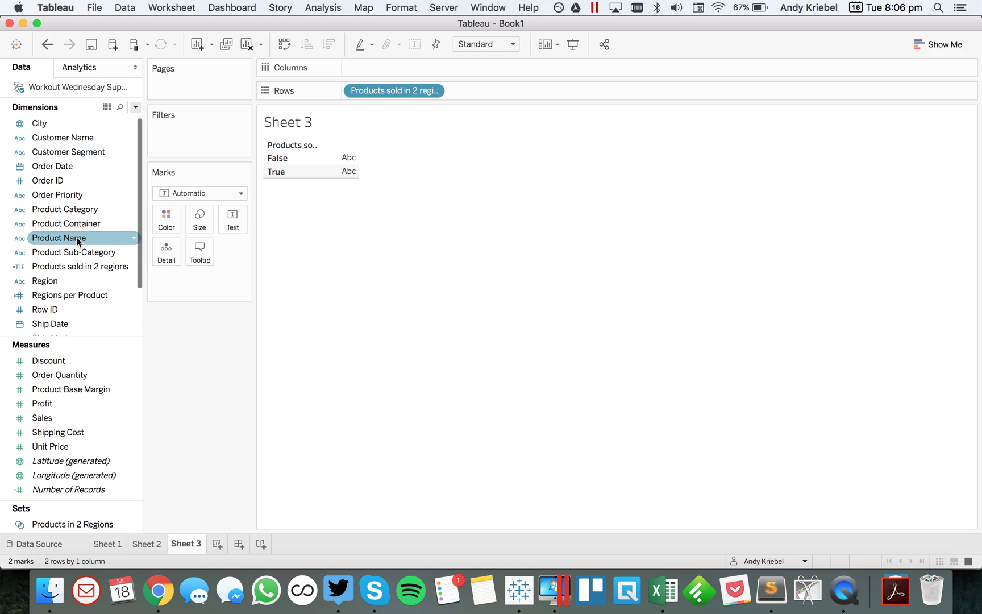
left_click_drag(78, 242, 389, 65)
left_click(490, 309)
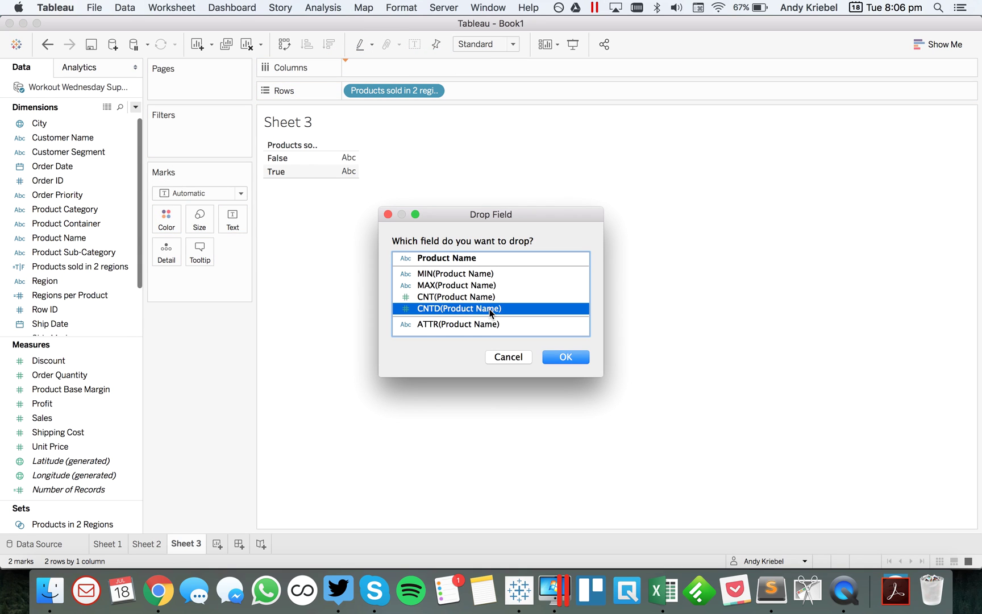
left_click(566, 356)
left_click(415, 44)
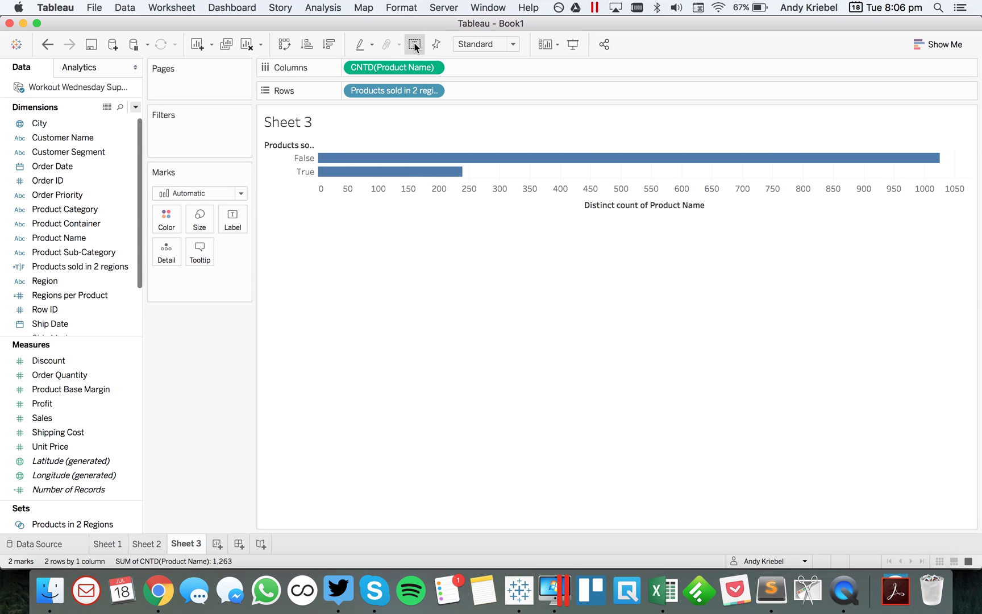
mouse_move(490, 162)
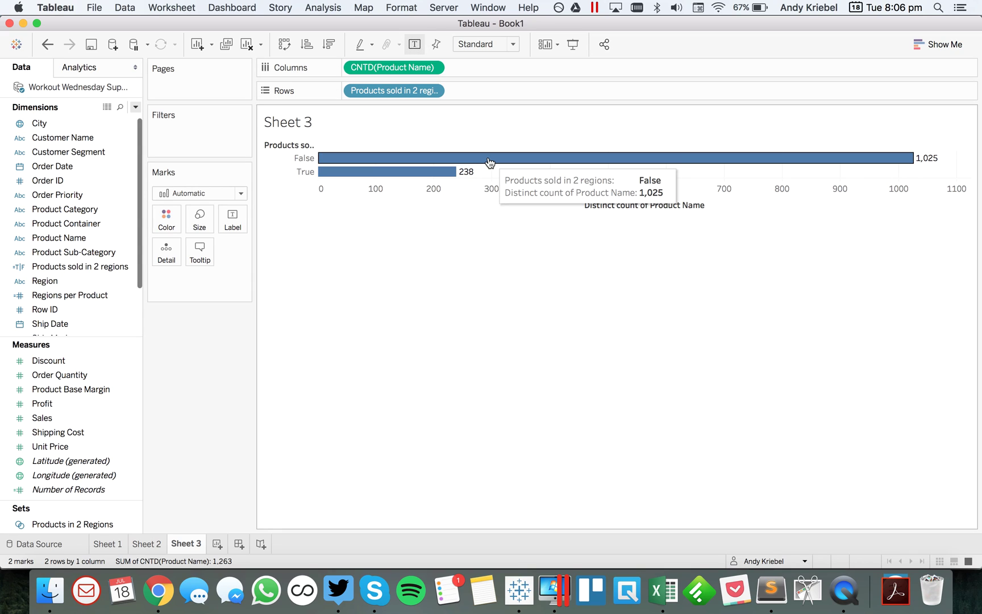